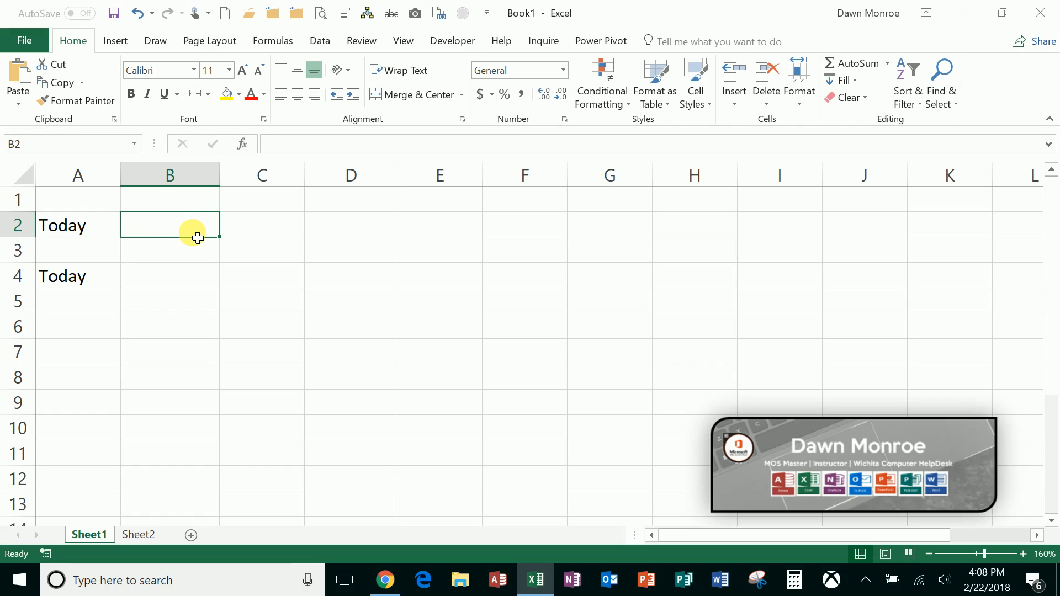
# - Insert today's date, 2/22/2018, as a fixed value in B2 and enter =TODAY() in B4
pyautogui.hotkey('ctrl', ';')
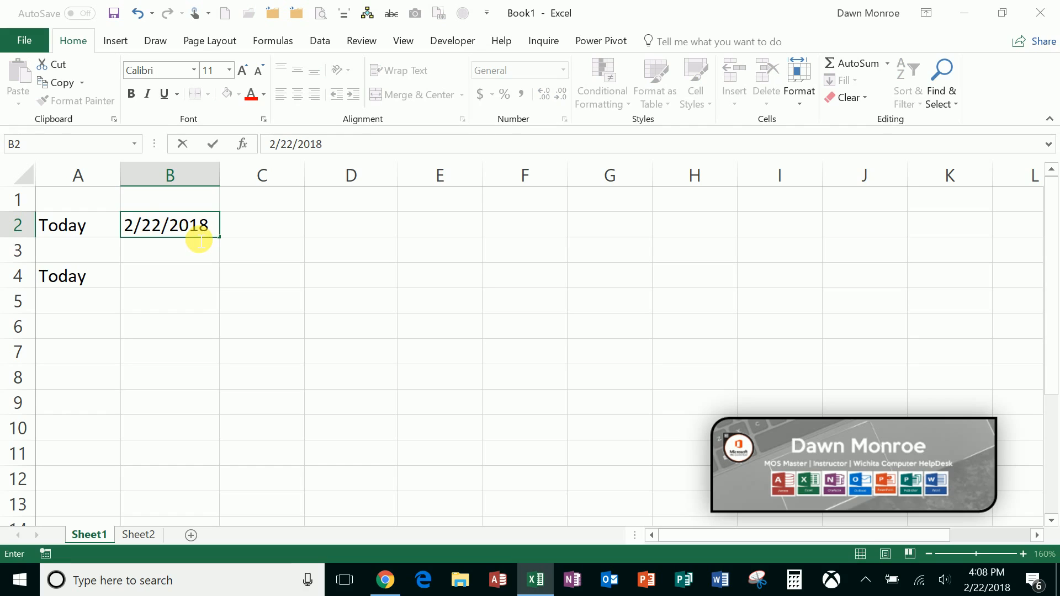
pyautogui.press('Return')
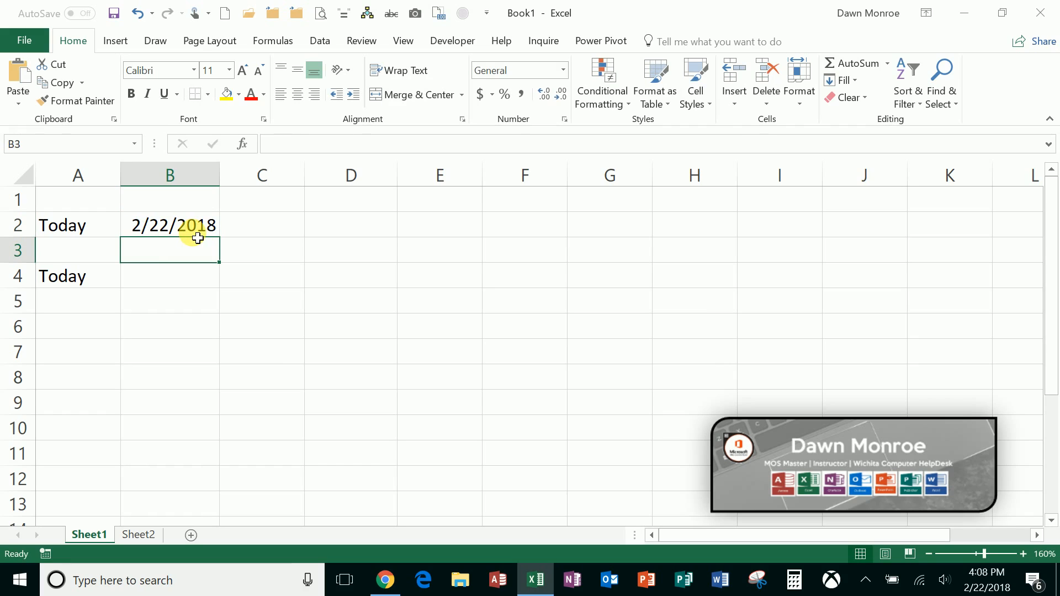
pyautogui.click(178, 281)
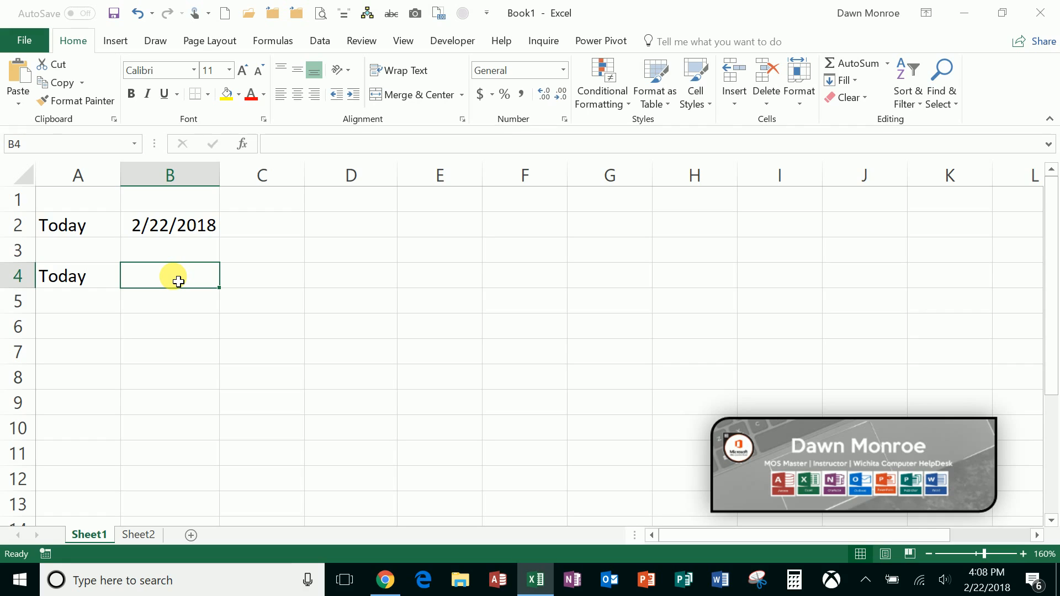
pyautogui.write('=today')
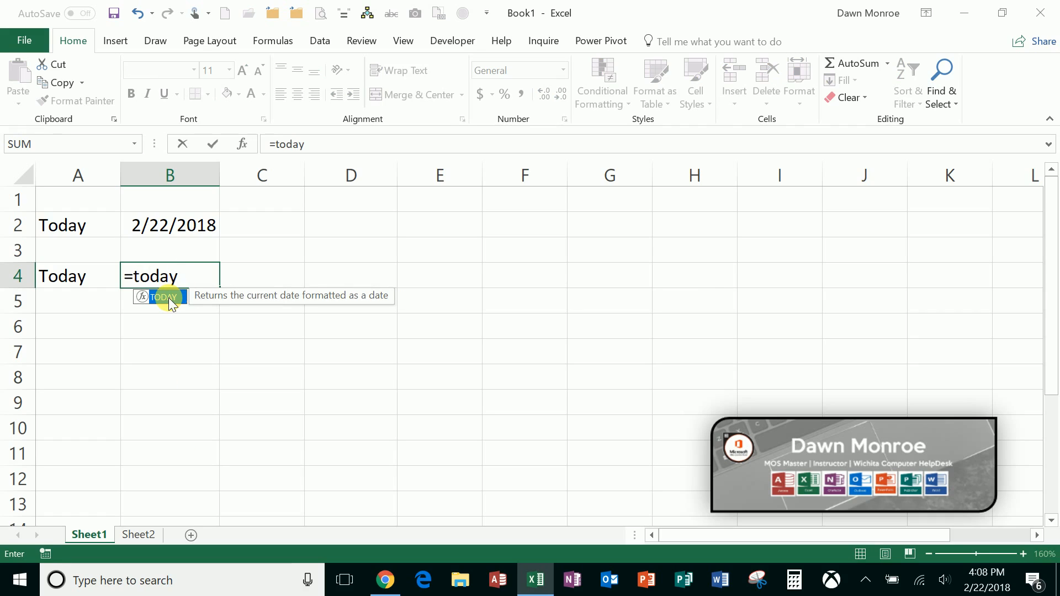
pyautogui.doubleClick(171, 301)
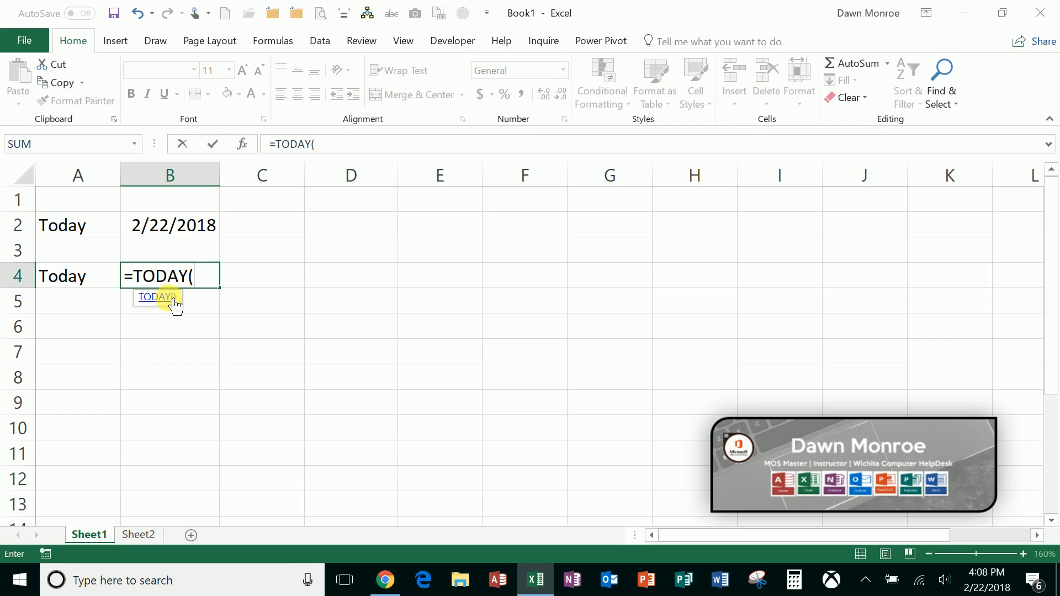
pyautogui.hotkey('ctrl', 'Return')
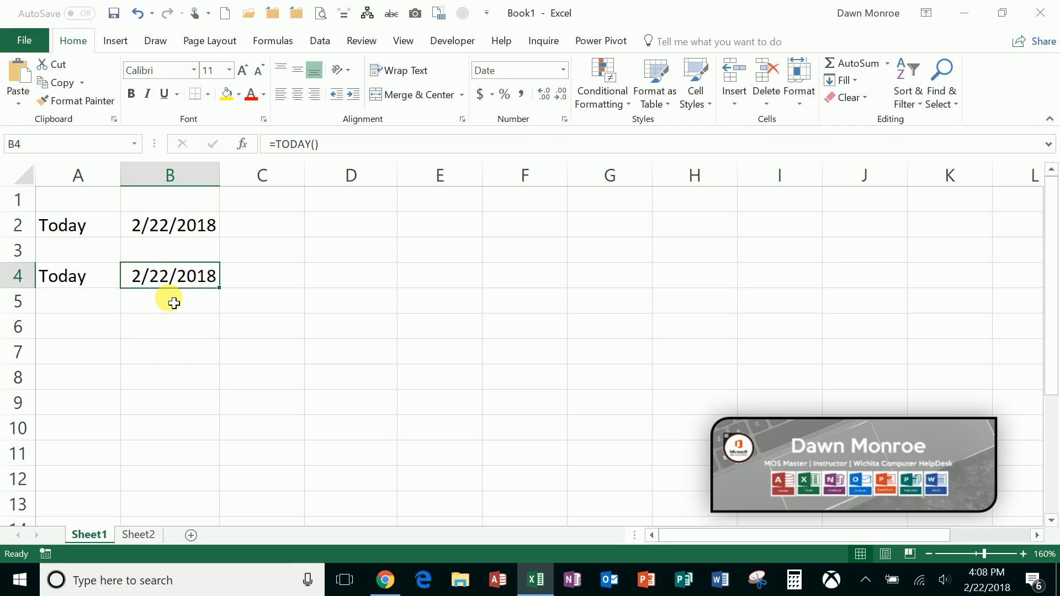
# - Paste the two copied text boxes "Ctrl + ;" and "=TODAY()" and place them beside the dates in rows 2 and 4
pyautogui.hotkey('ctrl', 'v')
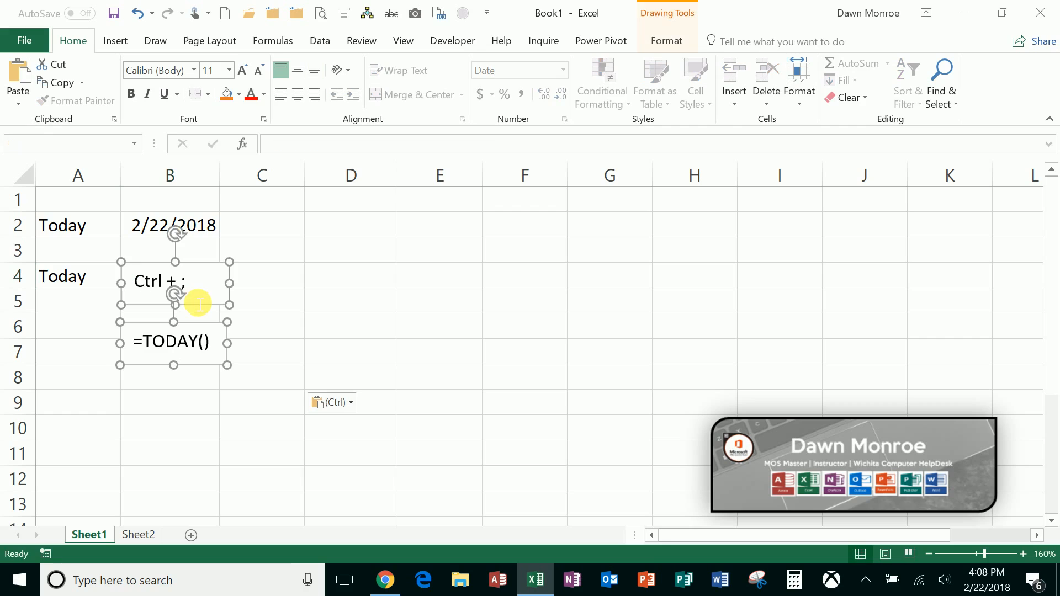
pyautogui.moveTo(200, 268); pyautogui.dragTo(330, 206)
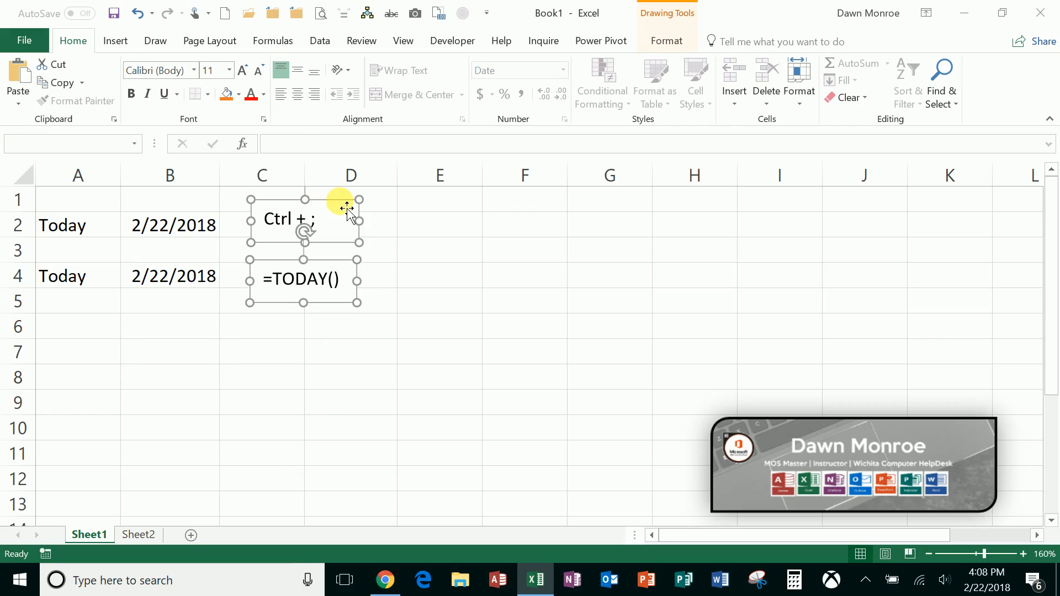
pyautogui.click(396, 329)
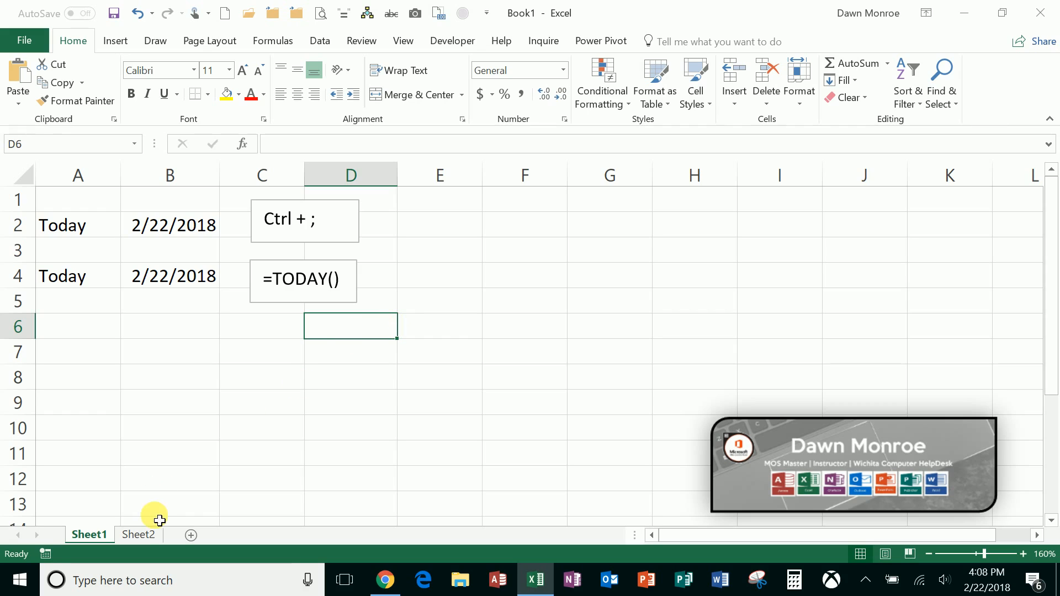
# - On Sheet2, change the dates in A2:A7 to General format and back to Short Date
pyautogui.click(145, 531)
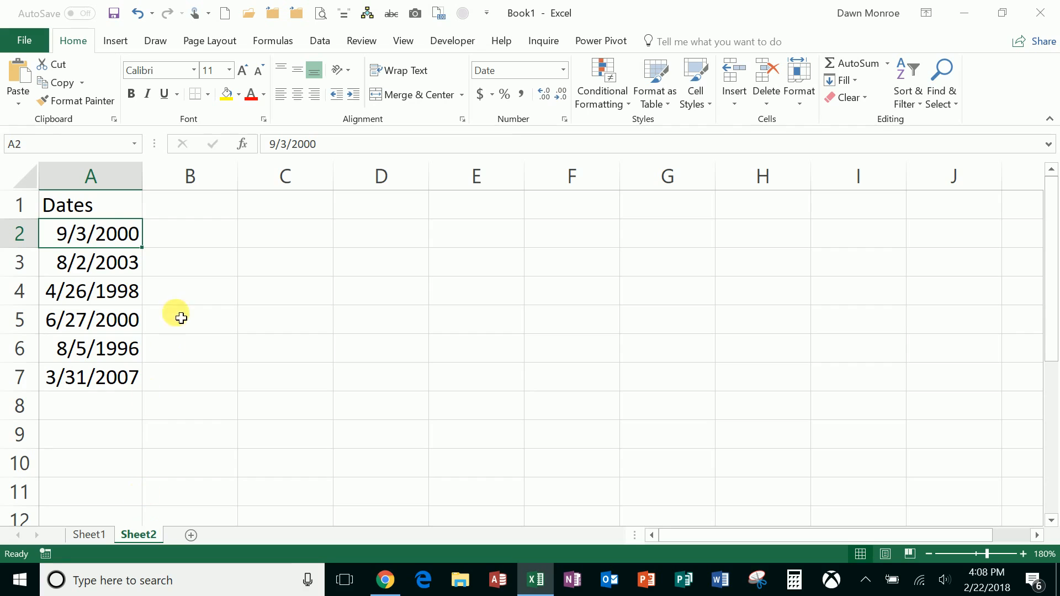
pyautogui.moveTo(109, 236); pyautogui.dragTo(111, 384)
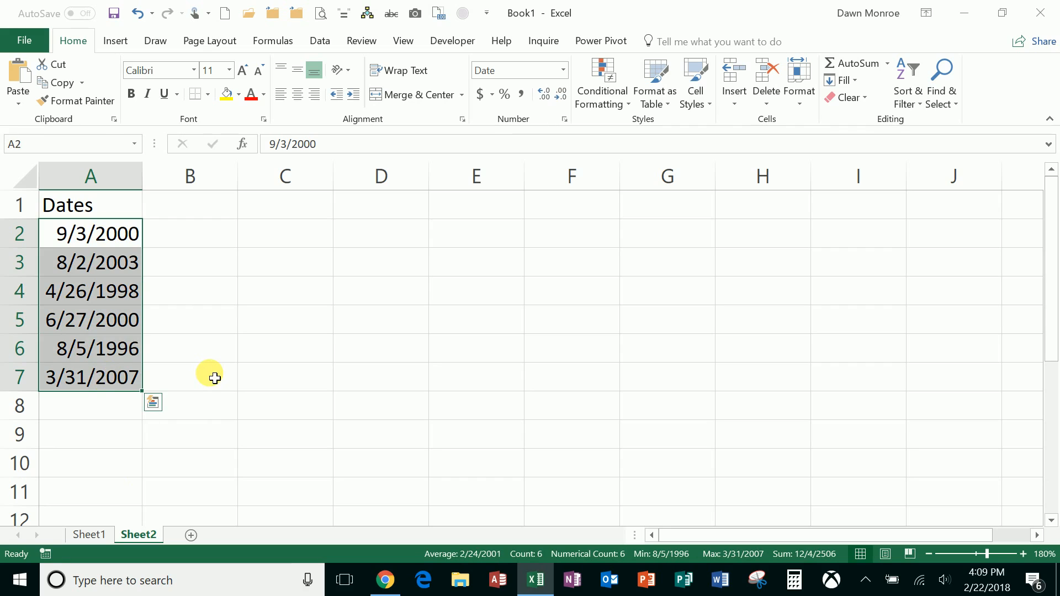
pyautogui.click(564, 71)
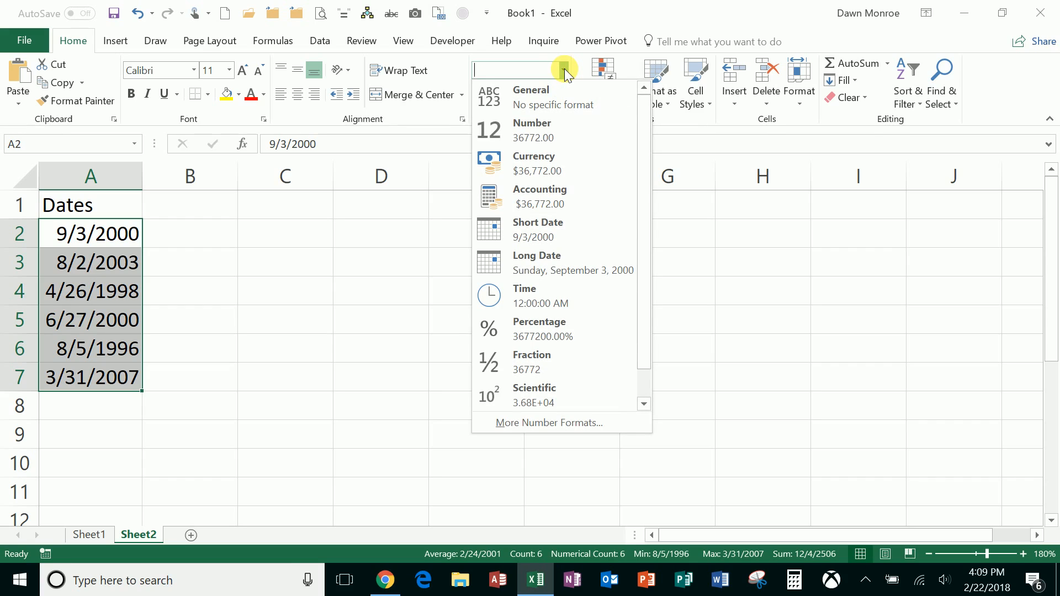
pyautogui.click(562, 102)
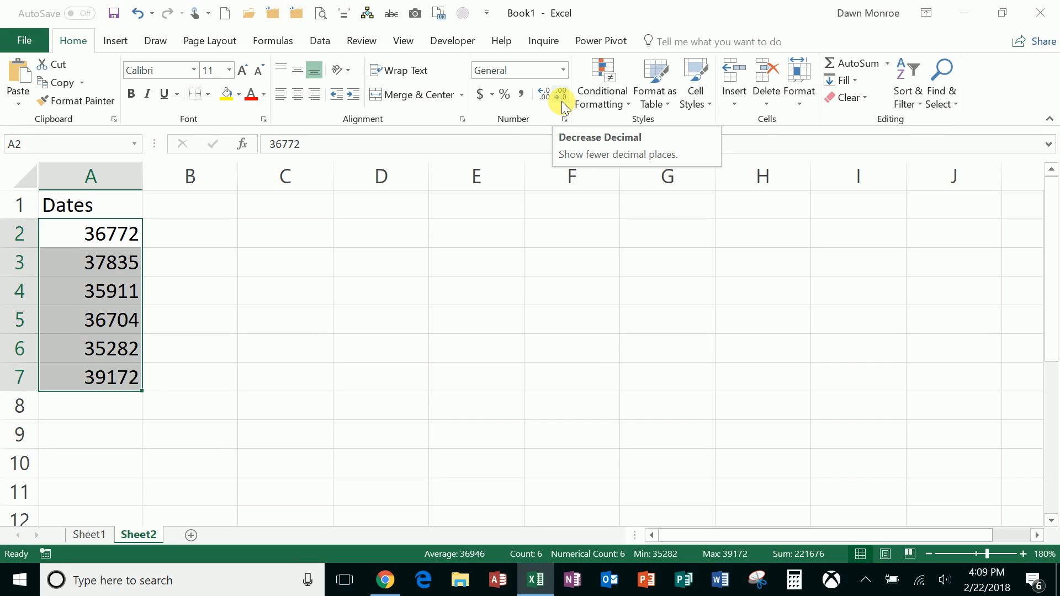
pyautogui.click(563, 70)
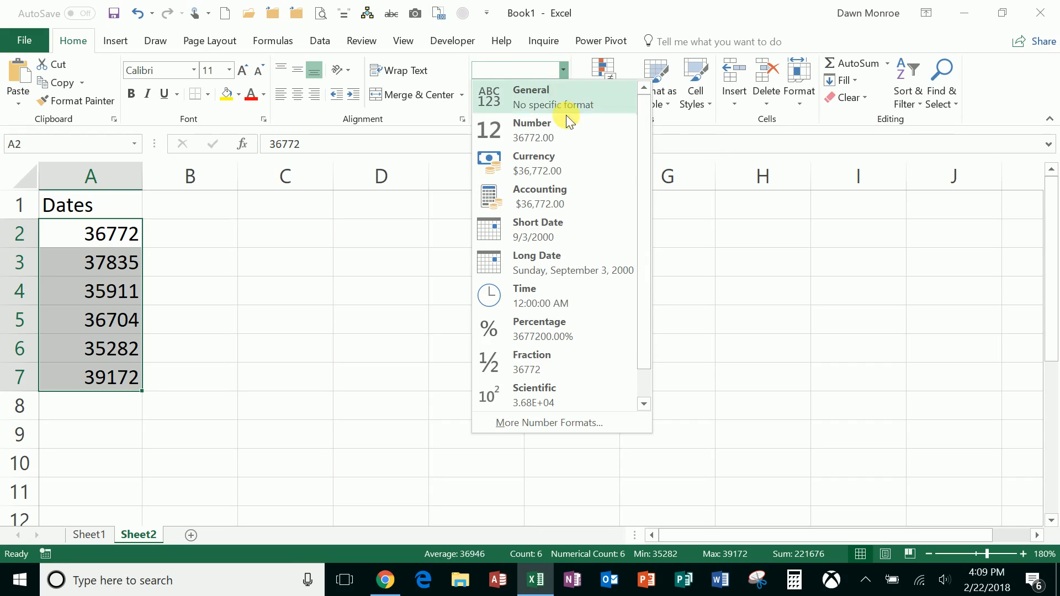
pyautogui.click(565, 229)
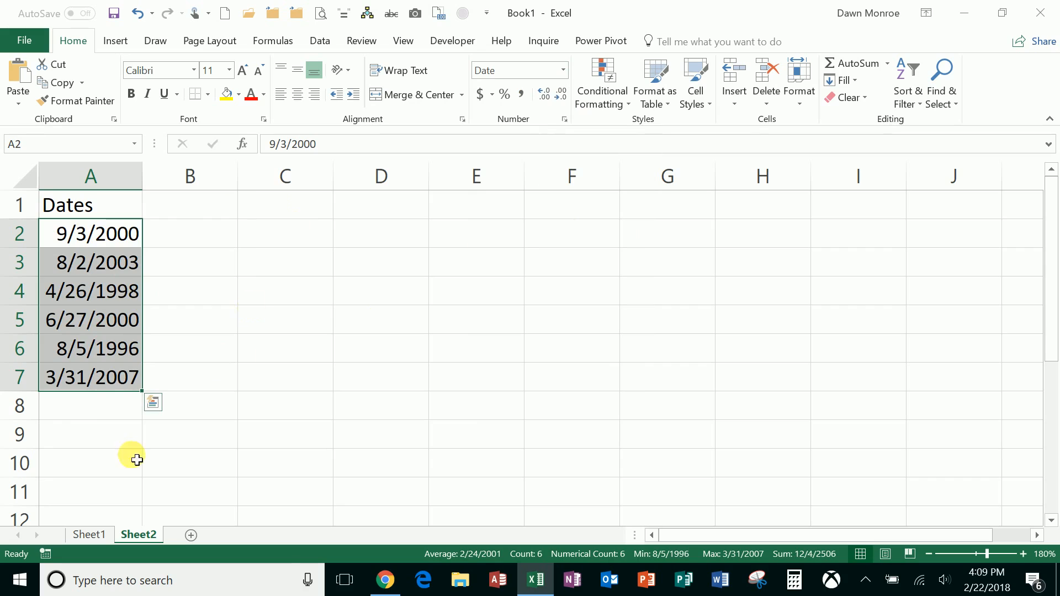
# - Add the date 1/1/1900 in A8, directly below the list of dates
pyautogui.click(94, 411)
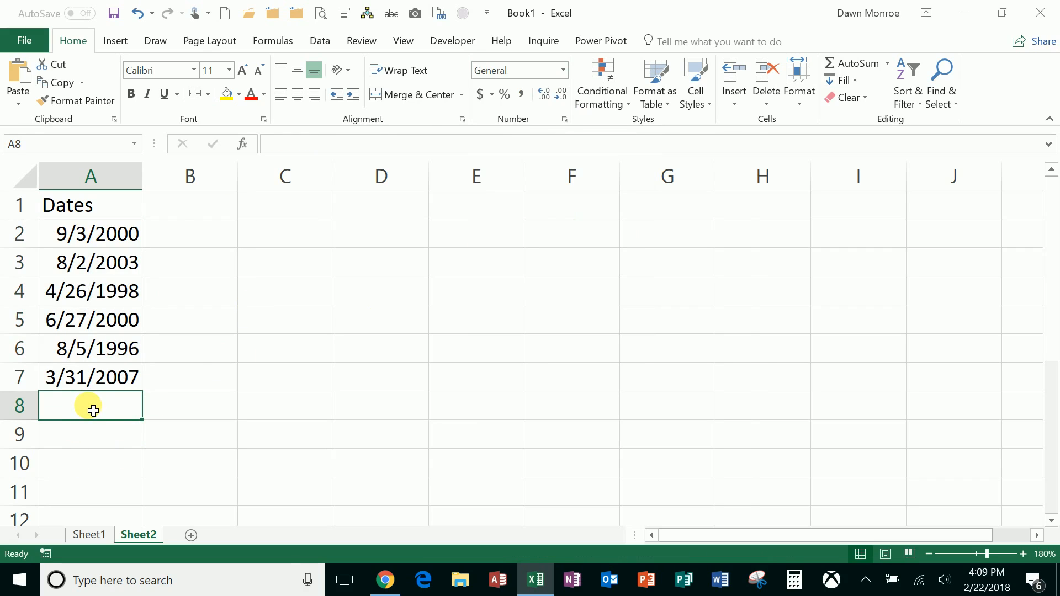
pyautogui.write('1/1/')
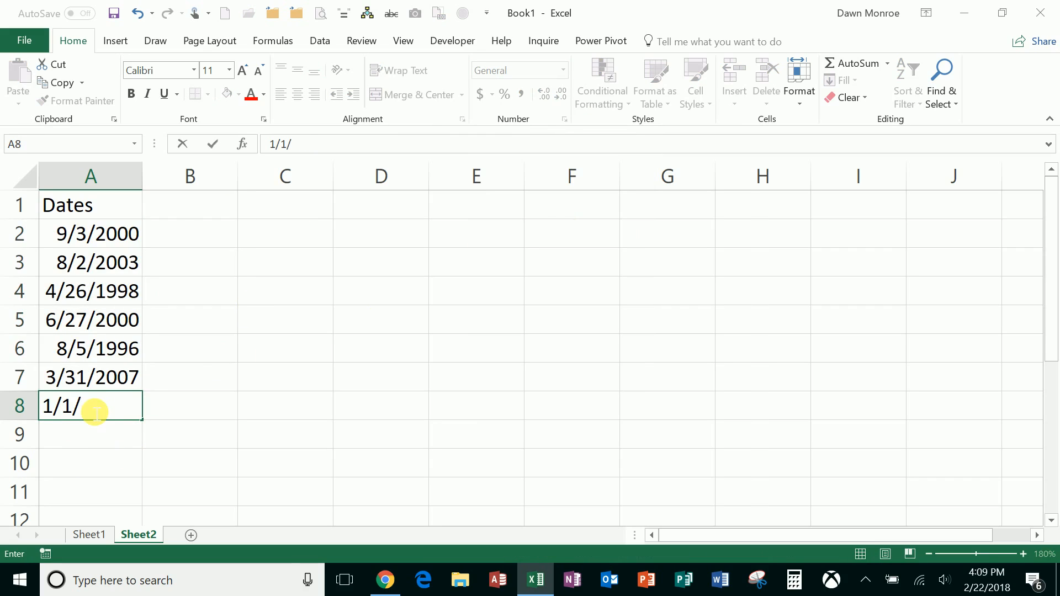
pyautogui.write('1900')
pyautogui.press('Return')
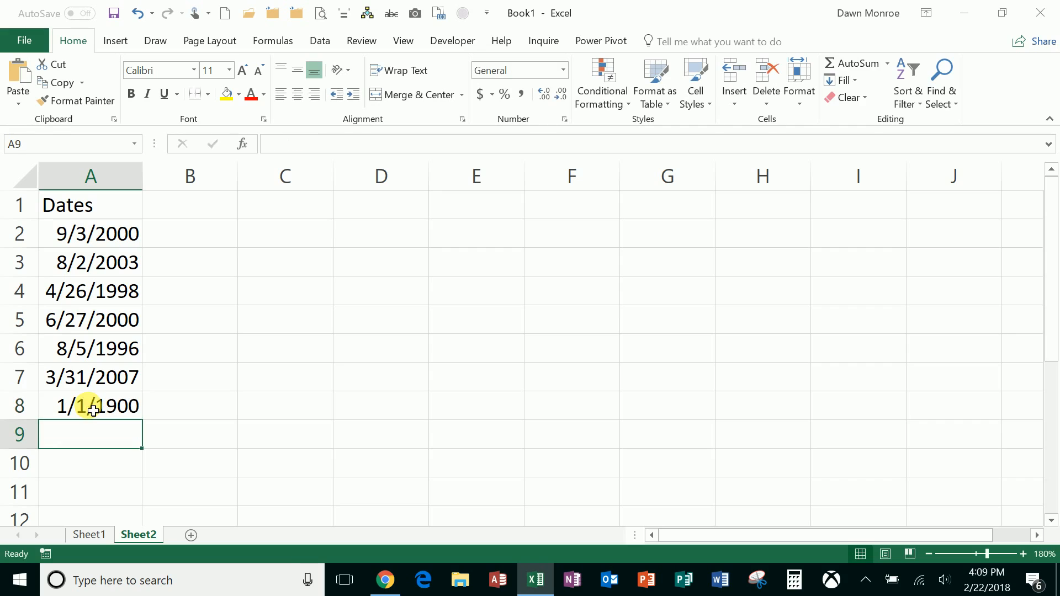
# - Show A2:A8 as serial numbers with the General format, then return the cells to Short Date
pyautogui.moveTo(118, 234); pyautogui.dragTo(128, 406)
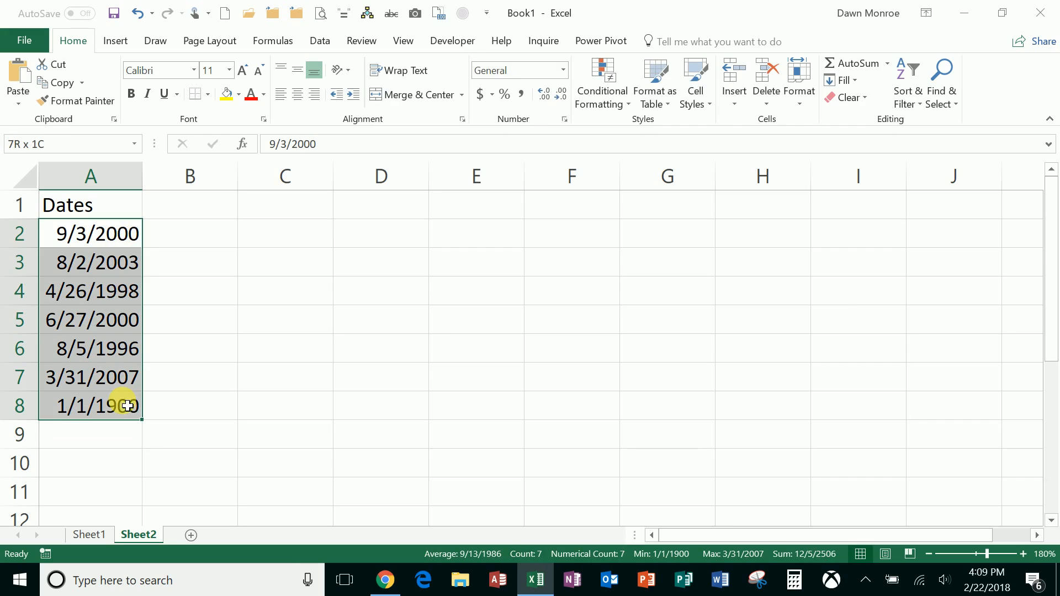
pyautogui.click(562, 71)
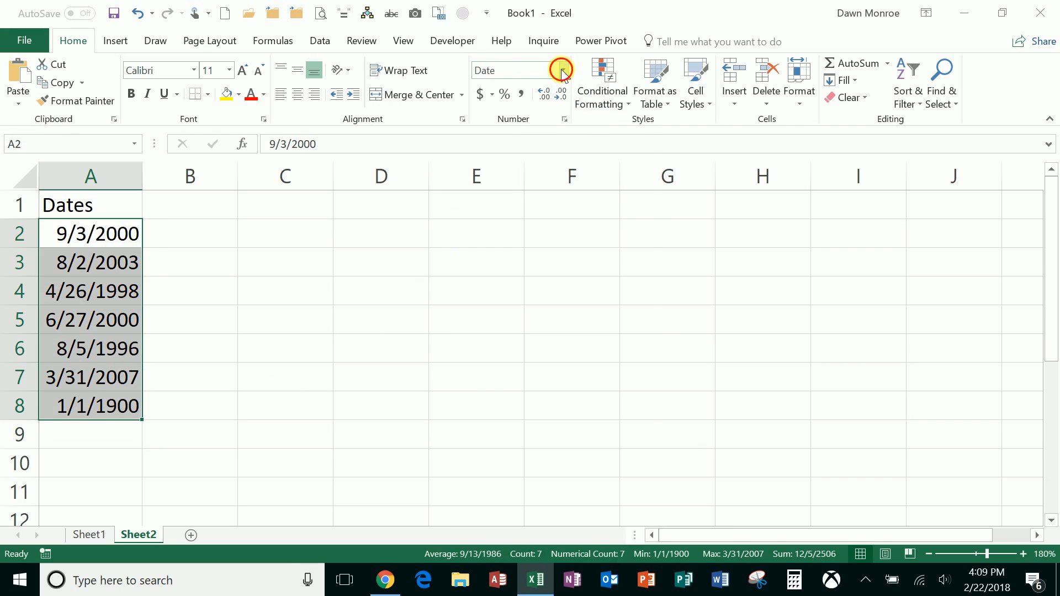
pyautogui.click(561, 103)
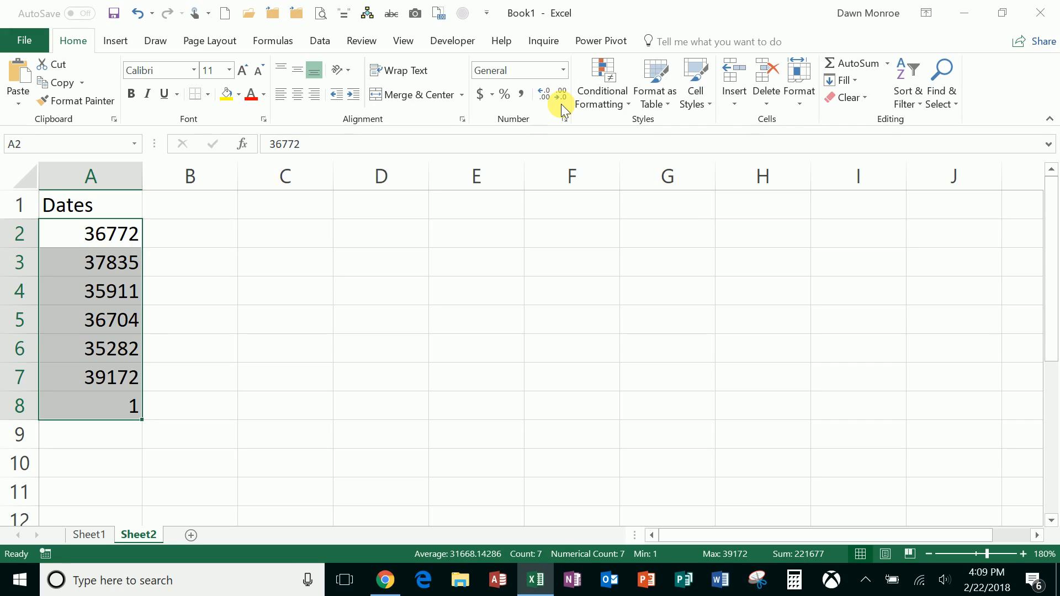
pyautogui.click(562, 70)
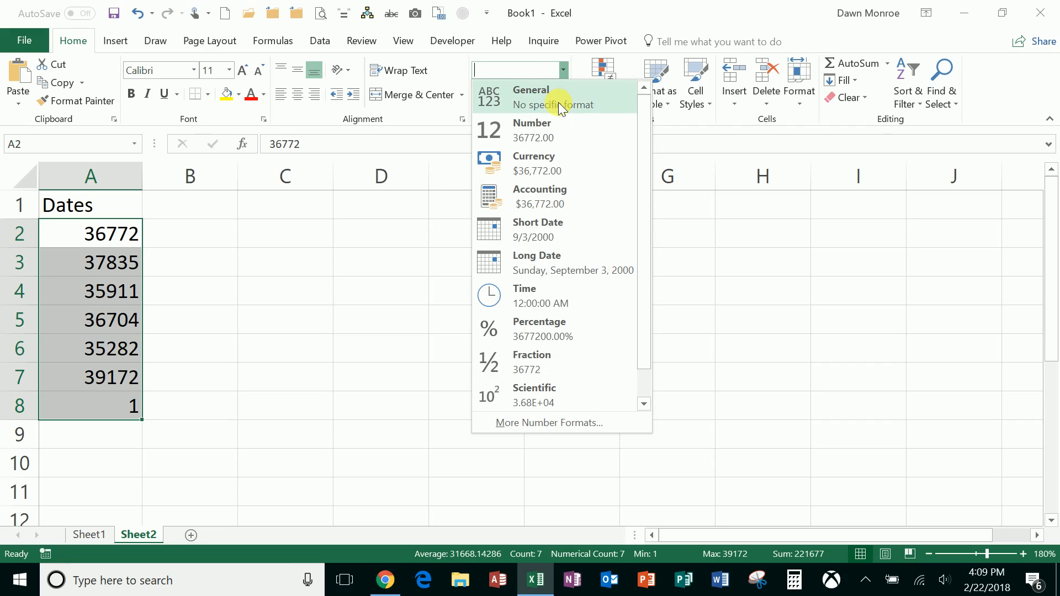
pyautogui.click(554, 225)
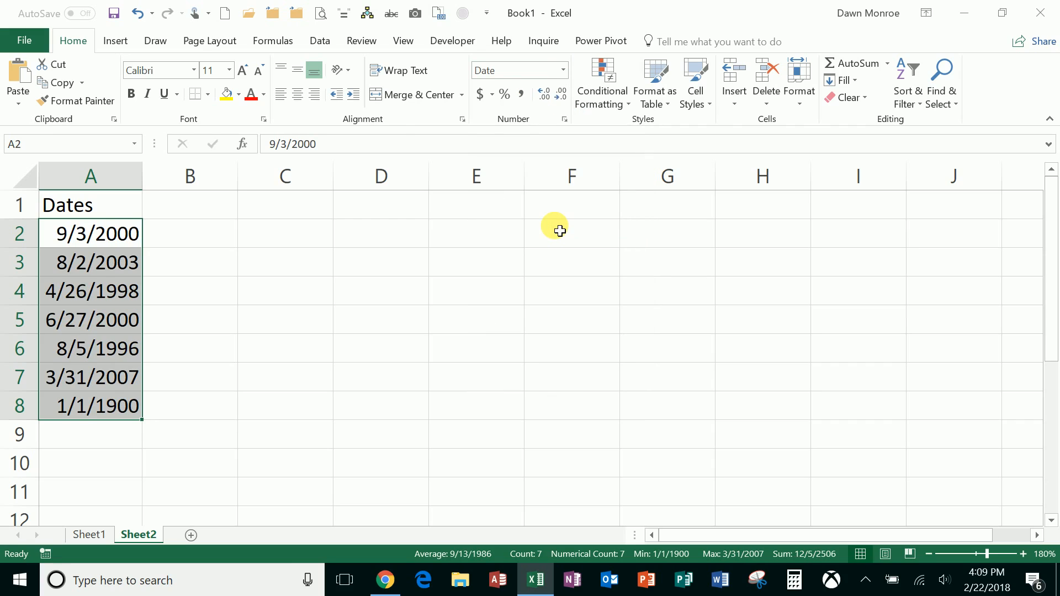
# - Insert today's date, 2/22/2018, as a fixed value in C1
pyautogui.click(279, 220)
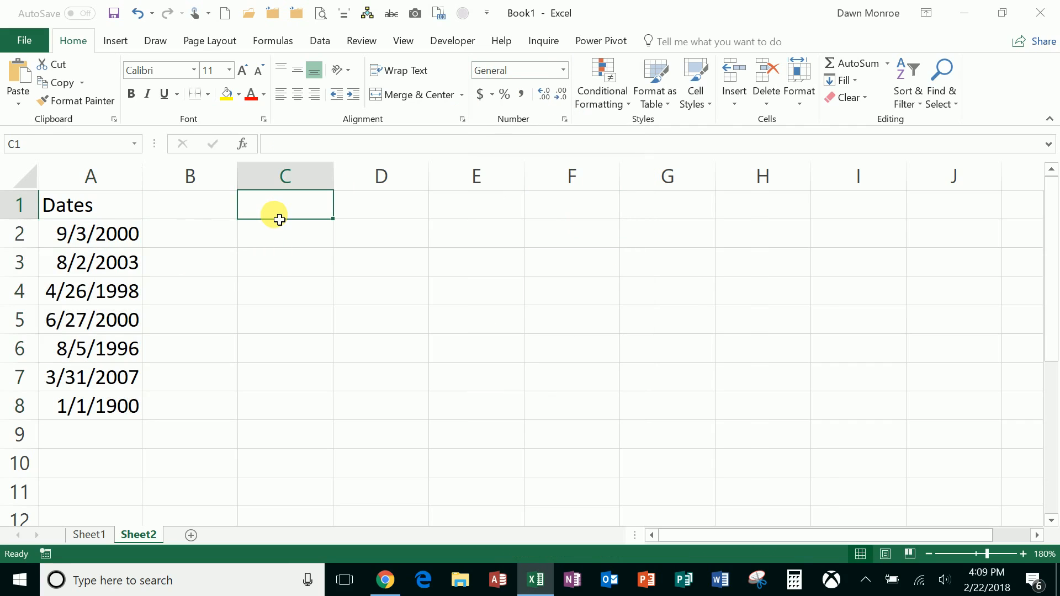
pyautogui.hotkey('ctrl', ';')
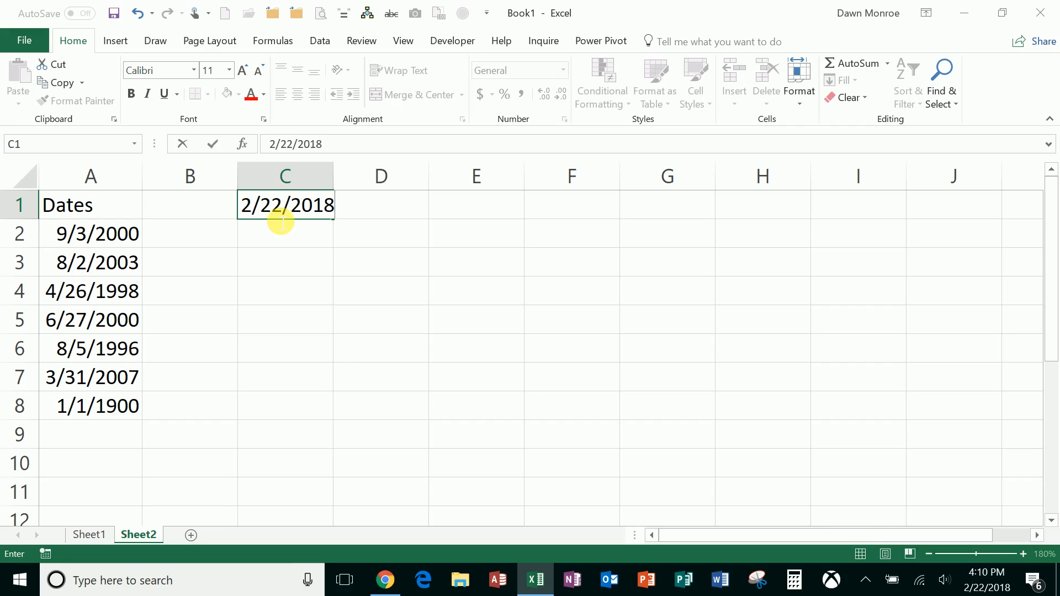
pyautogui.press('Return')
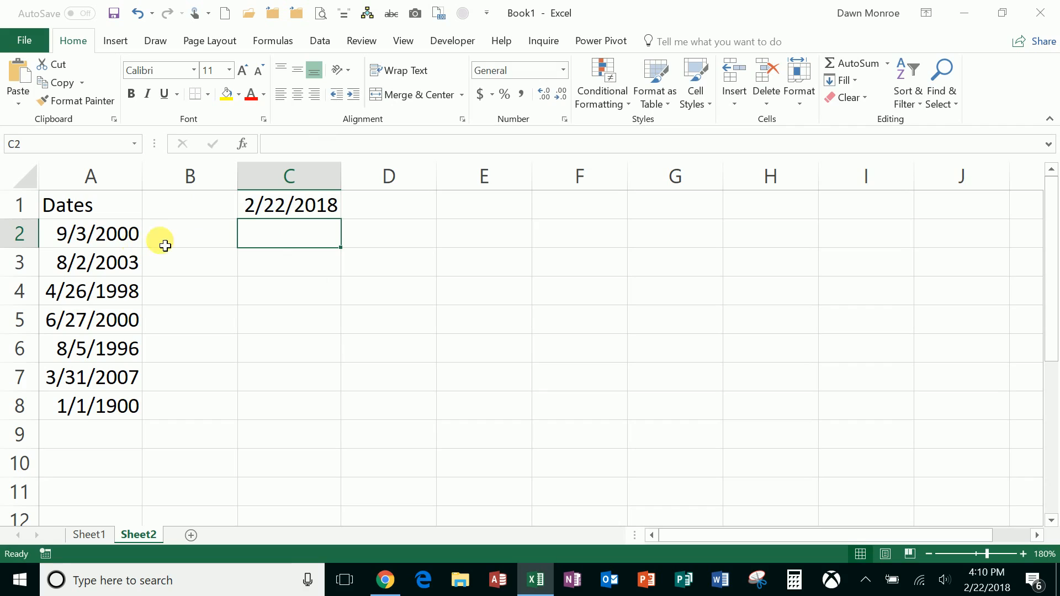
# - Calculate in B2 the days between the first listed date and today's date with the formula =C1-A2
pyautogui.click(201, 240)
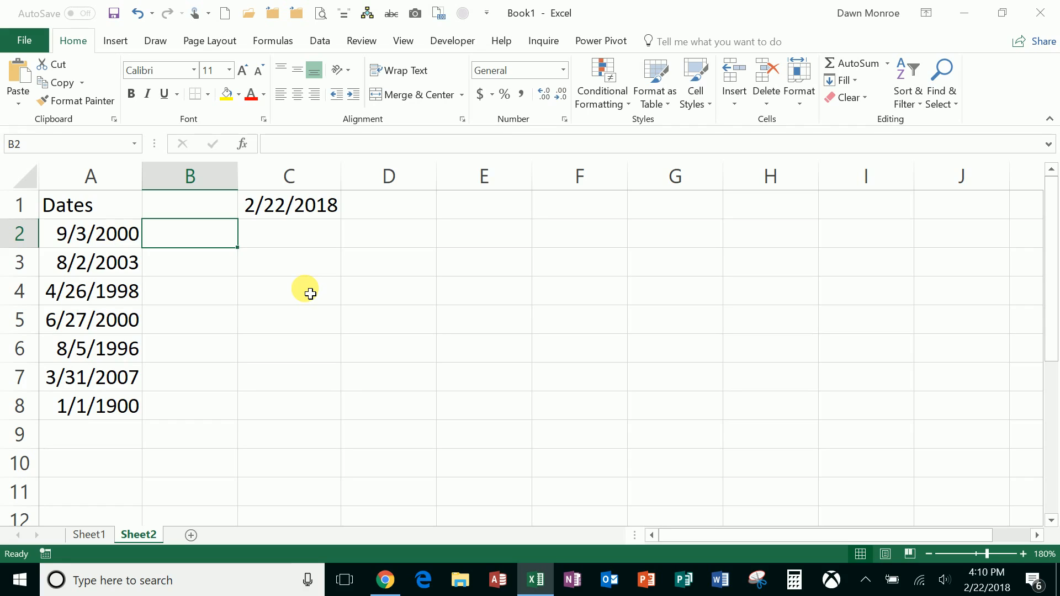
pyautogui.write('=')
pyautogui.click(298, 217)
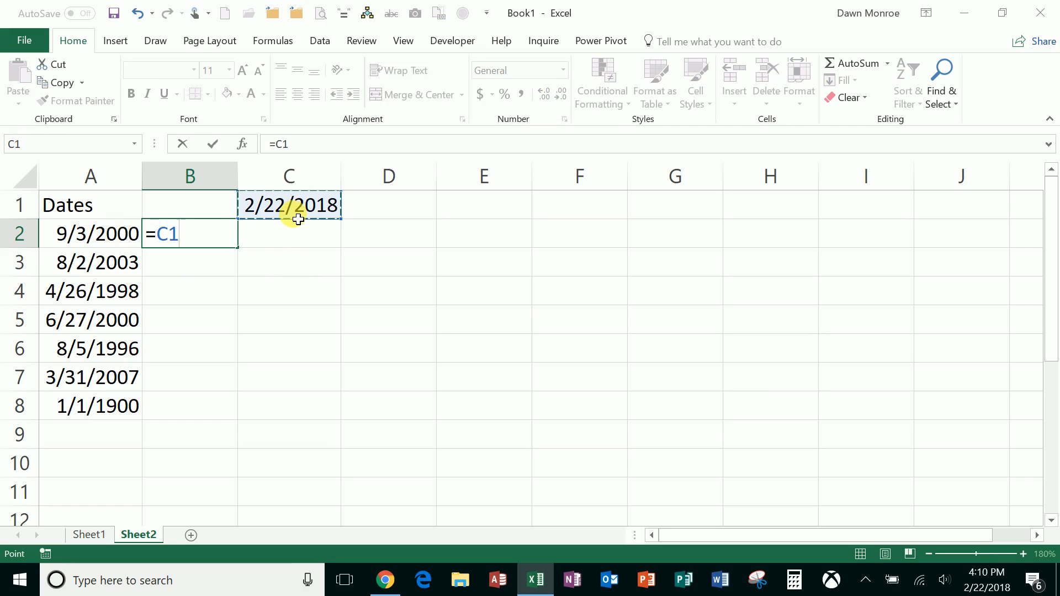
pyautogui.write('-')
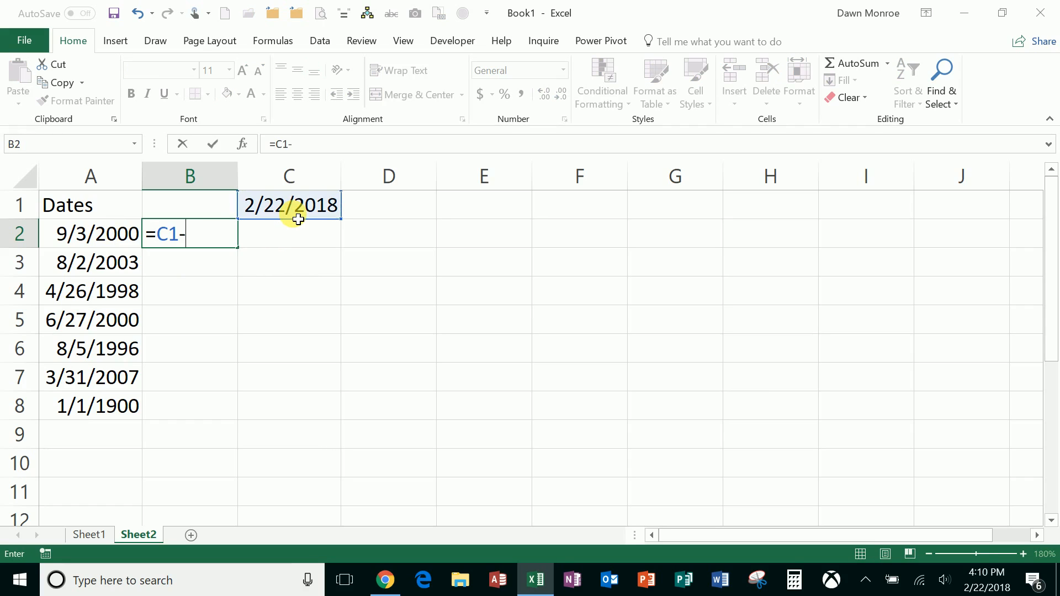
pyautogui.click(119, 244)
pyautogui.press('Return')
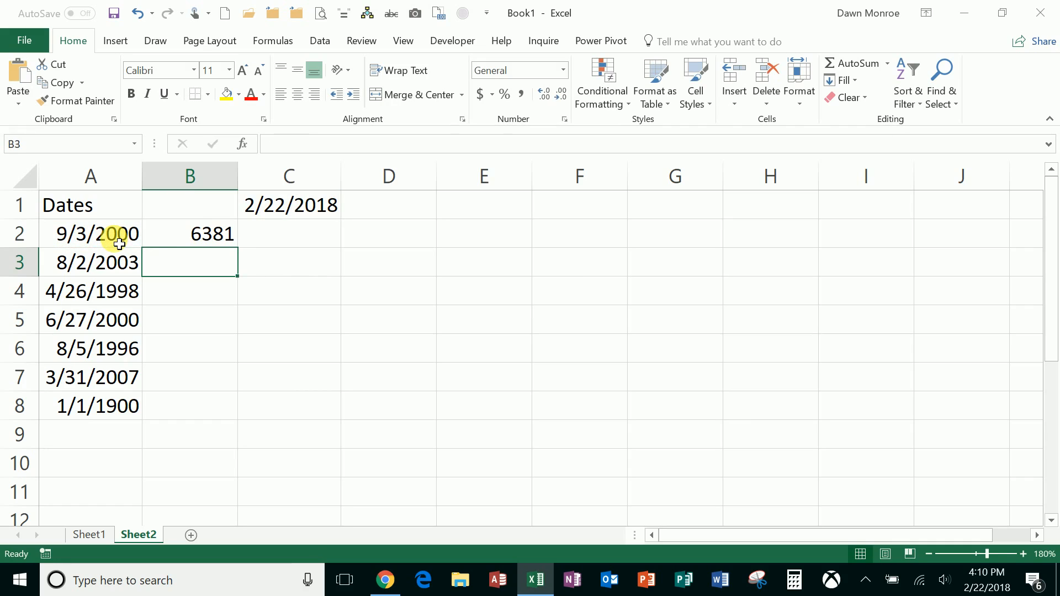
pyautogui.click(220, 234)
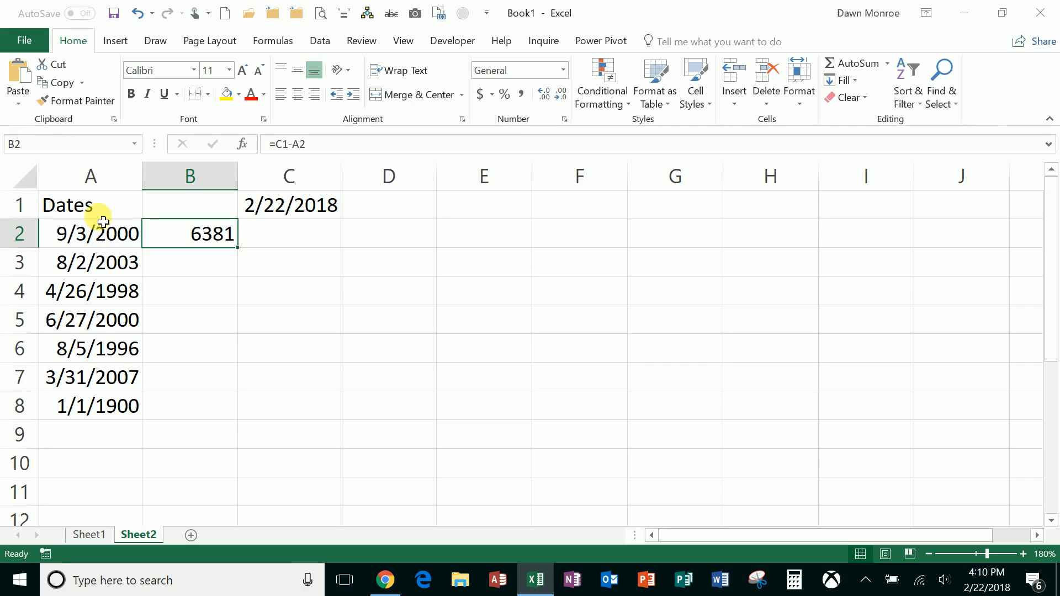
# - Show A2:A8 together with C1 as serial numbers in General format, then return them to Short Date
pyautogui.moveTo(113, 240); pyautogui.dragTo(126, 417)
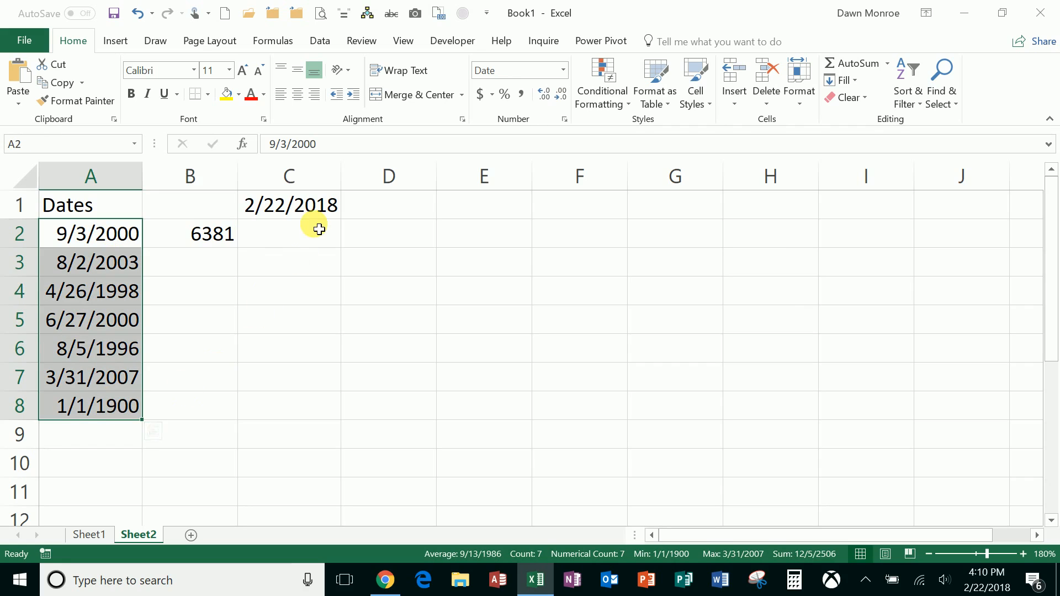
pyautogui.keyDown('ctrl'); pyautogui.click(310, 213); pyautogui.keyUp('ctrl')
pyautogui.click(563, 71)
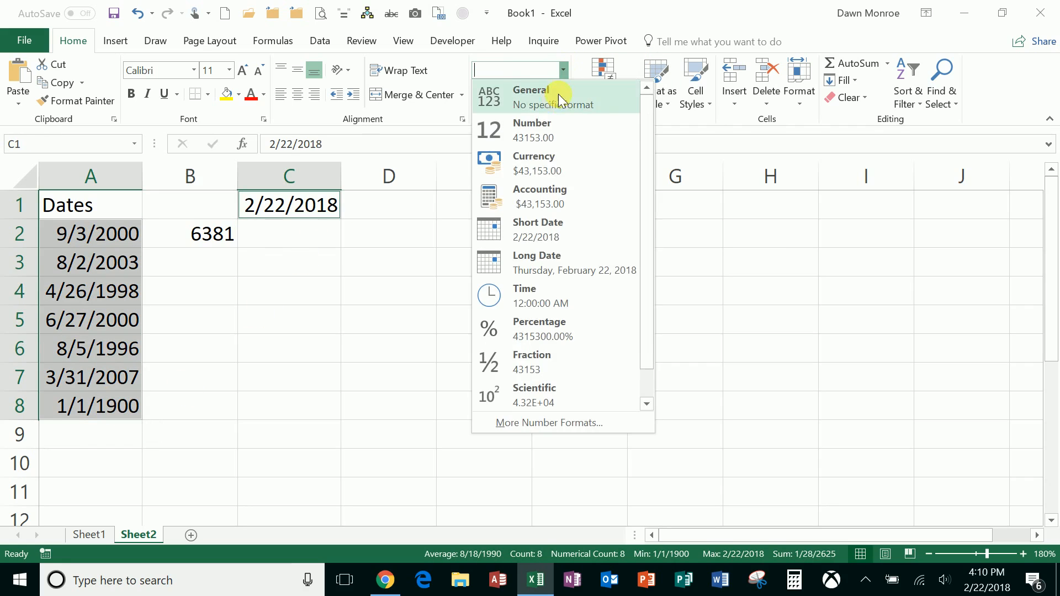
pyautogui.click(558, 94)
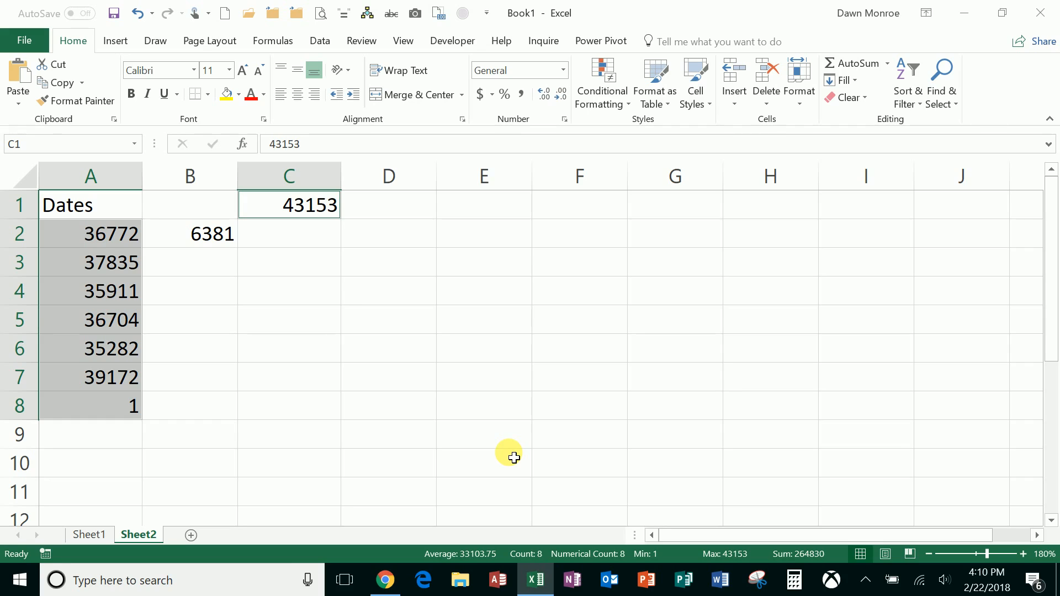
pyautogui.click(563, 70)
pyautogui.click(551, 224)
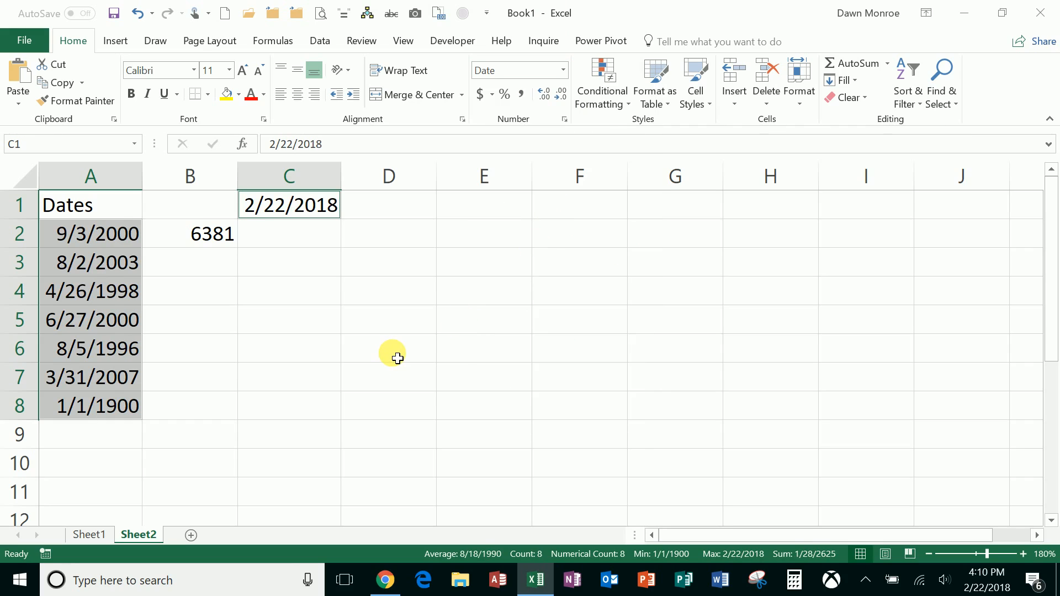
# - Add a new worksheet and insert today's date, 2/22/2018, as a fixed value in A2
pyautogui.click(191, 536)
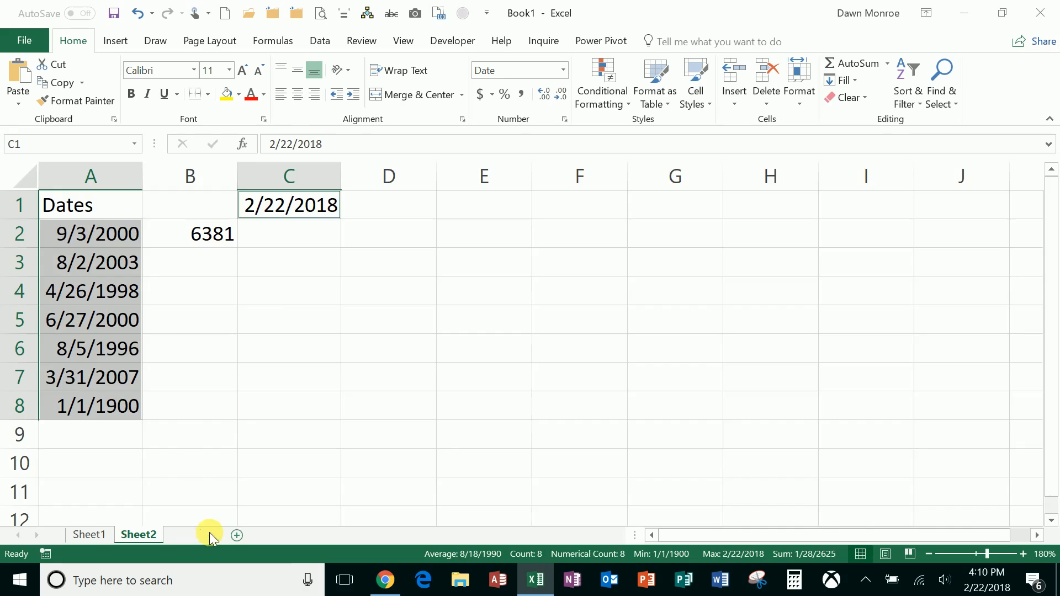
pyautogui.click(1023, 554)
pyautogui.click(1024, 554)
pyautogui.click(1024, 554)
pyautogui.click(1024, 554)
pyautogui.click(1024, 554)
pyautogui.click(1024, 554)
pyautogui.click(1023, 554)
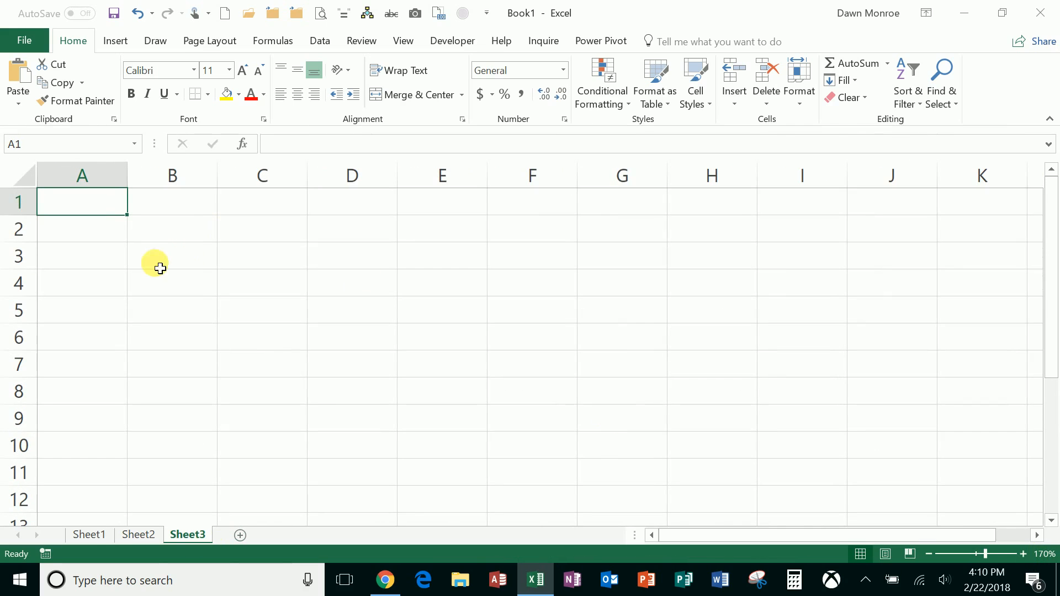
pyautogui.click(102, 237)
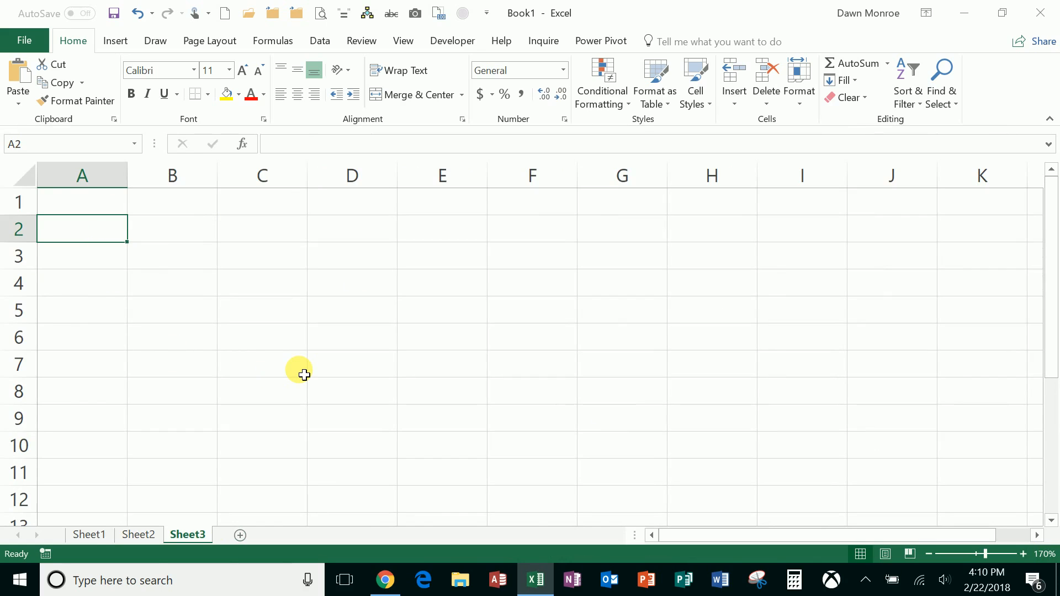
pyautogui.hotkey('ctrl', ';')
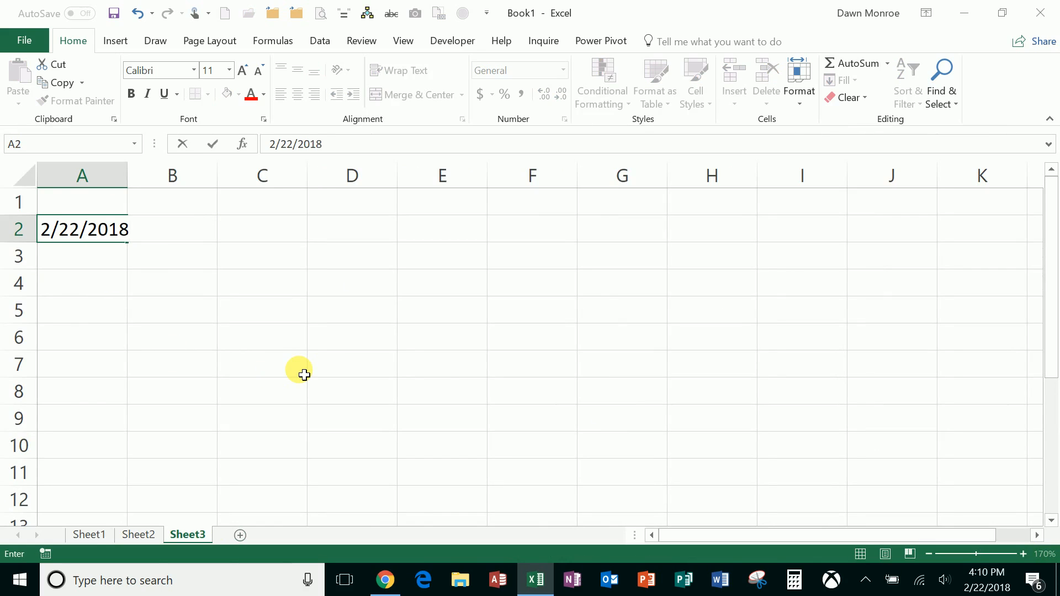
pyautogui.press('Return')
# - Fill the date in A2 down through A10 as a series of consecutive days
pyautogui.click(124, 228)
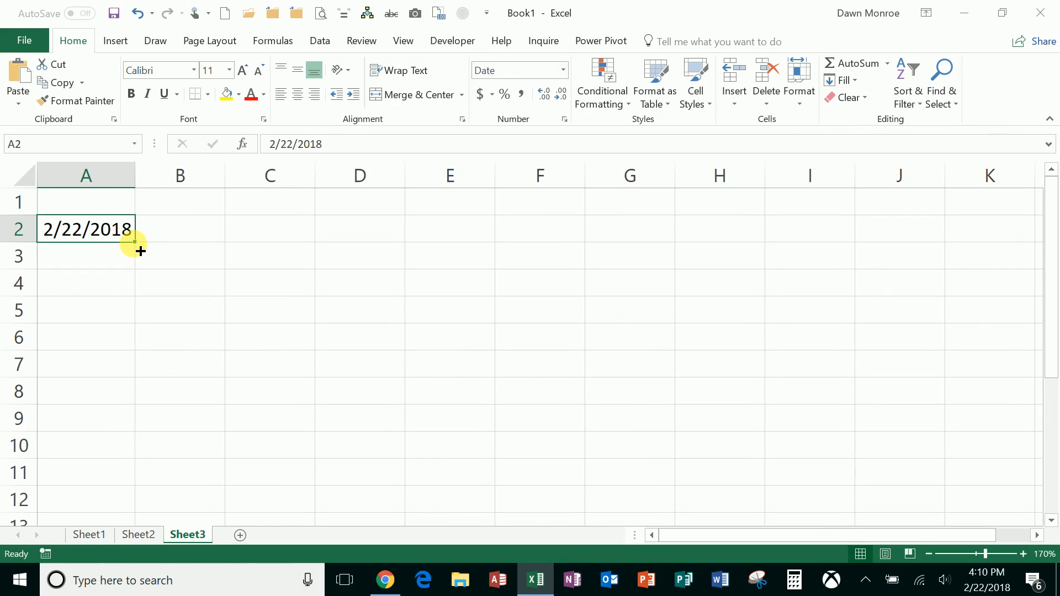
pyautogui.moveTo(141, 251); pyautogui.dragTo(132, 464)
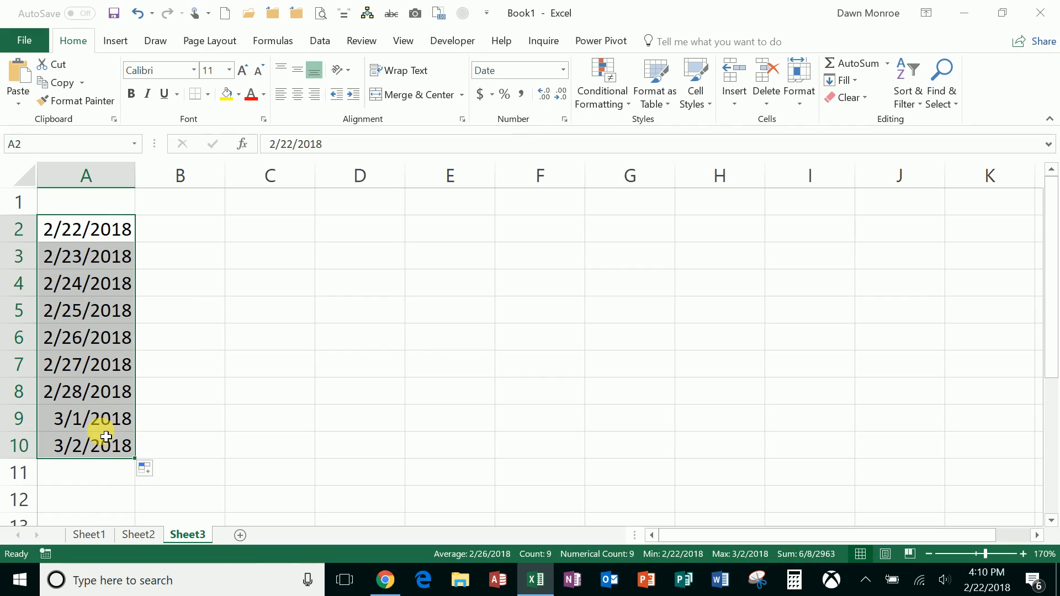
# - Switch the fill of A2:A10 to Copy Cells, then return it to Fill Series
pyautogui.click(151, 473)
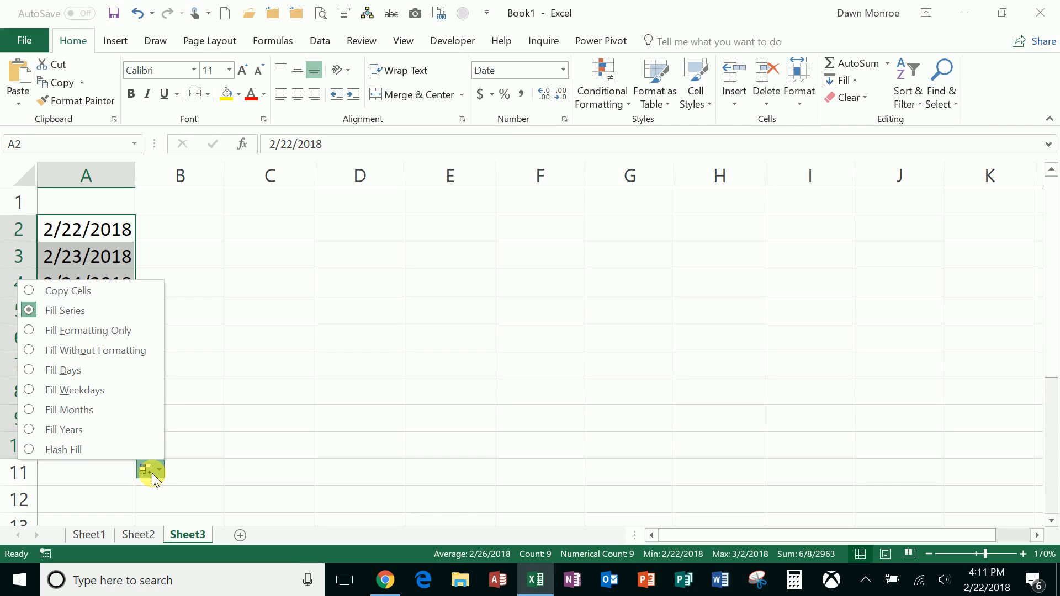
pyautogui.click(106, 290)
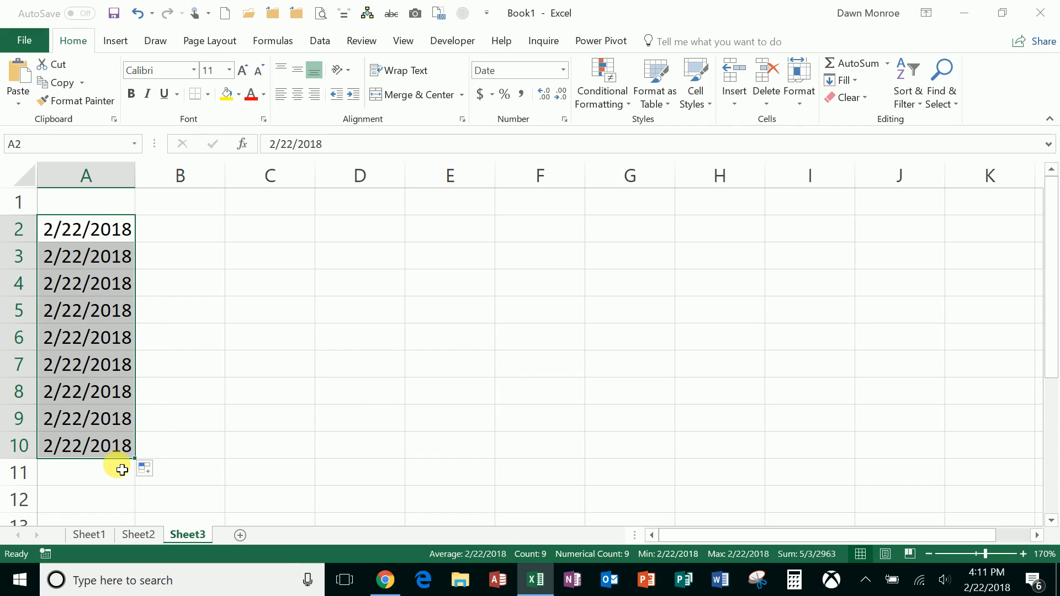
pyautogui.click(148, 470)
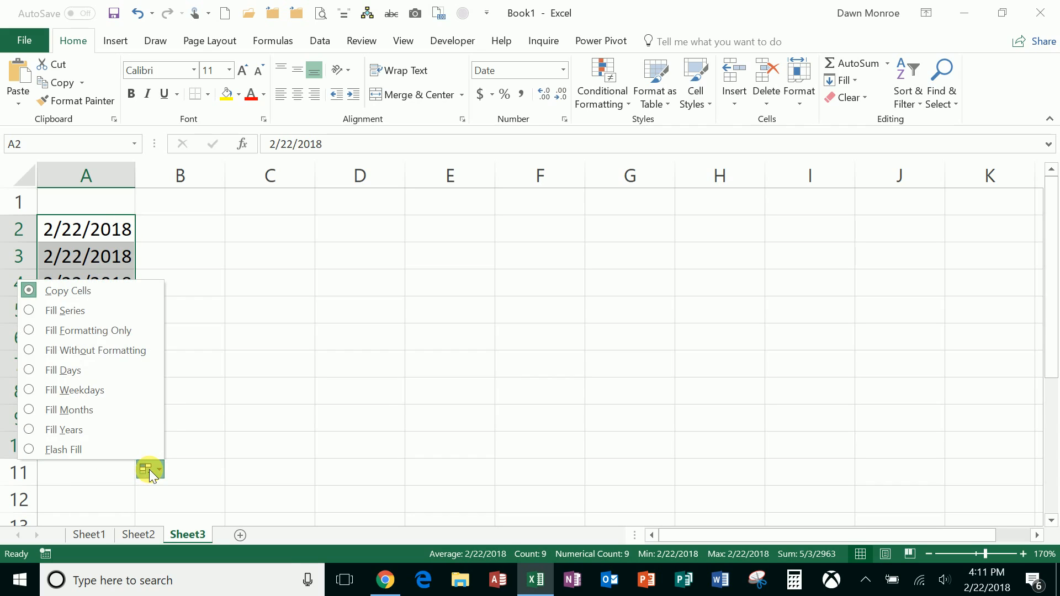
pyautogui.click(101, 312)
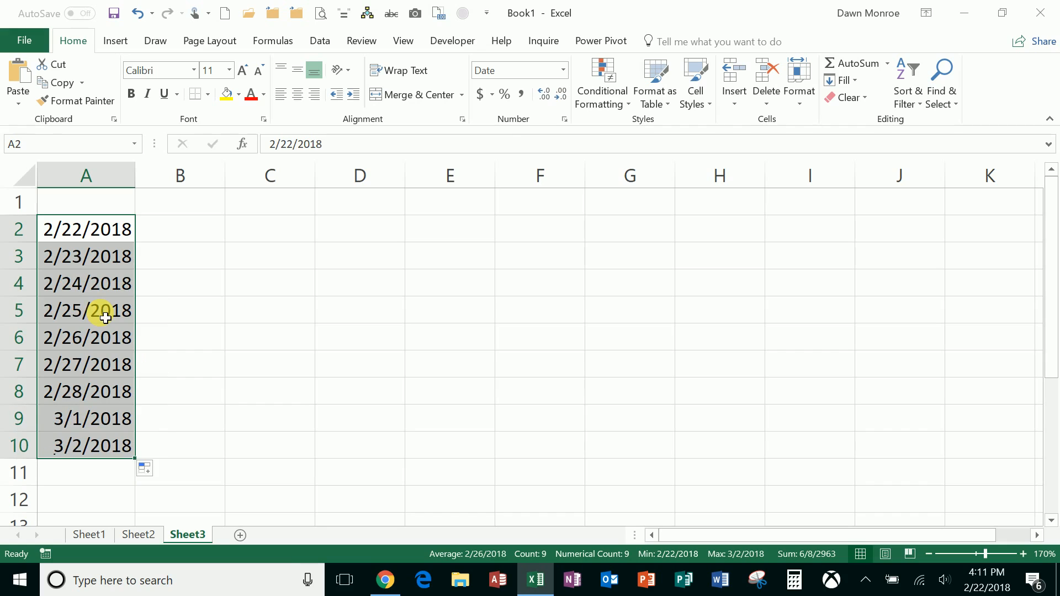
# - Insert today's date, 2/22/2018, as a fixed value in C2
pyautogui.click(297, 240)
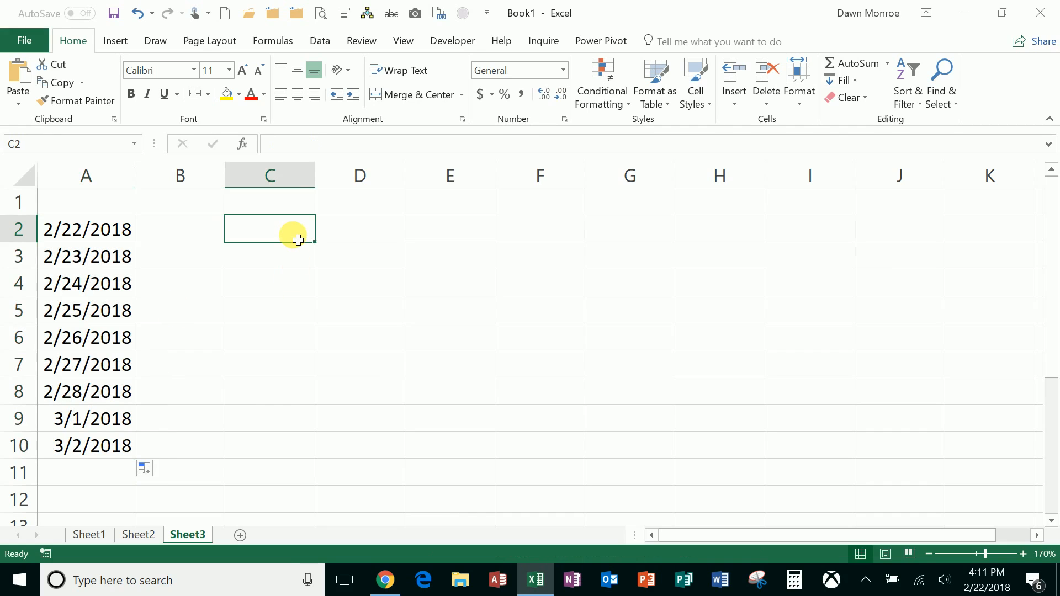
pyautogui.hotkey('ctrl', ';')
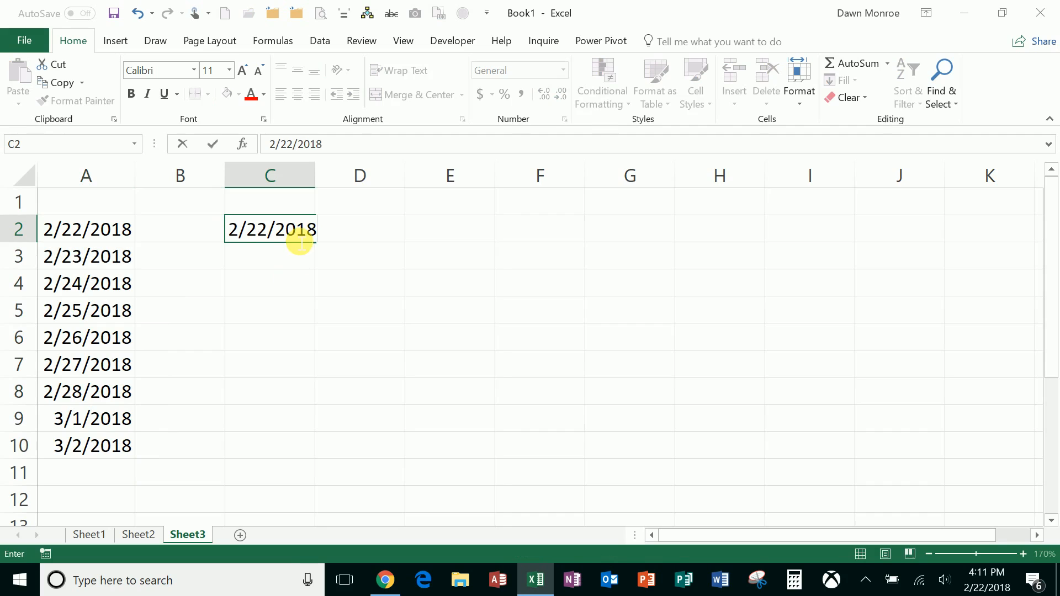
pyautogui.press('Return')
pyautogui.click(298, 240)
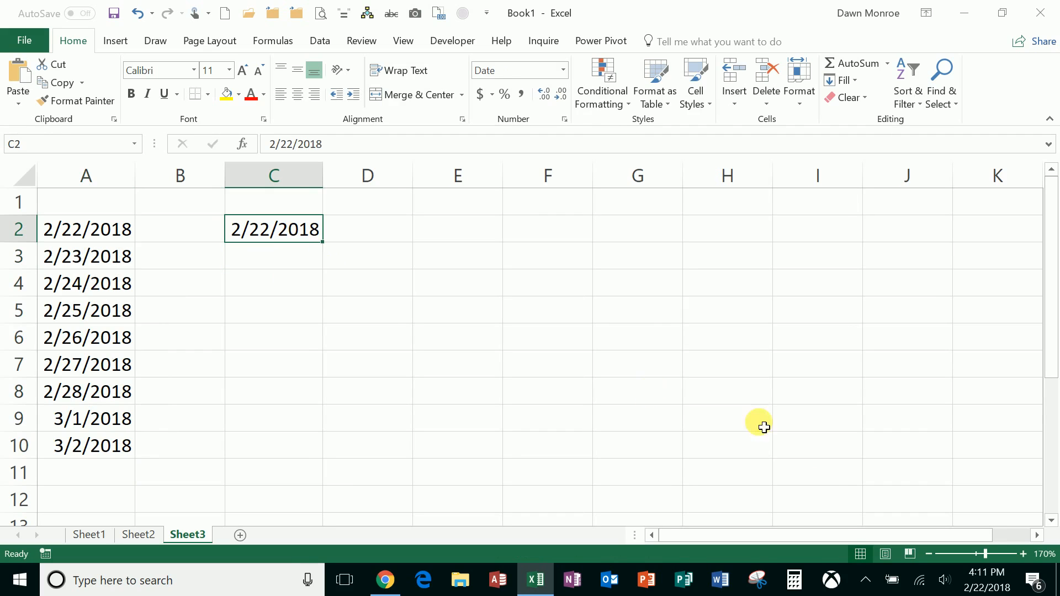
# - Look up the date one week ahead in the system calendar and enter 3/1/2018 in C3
pyautogui.click(1003, 588)
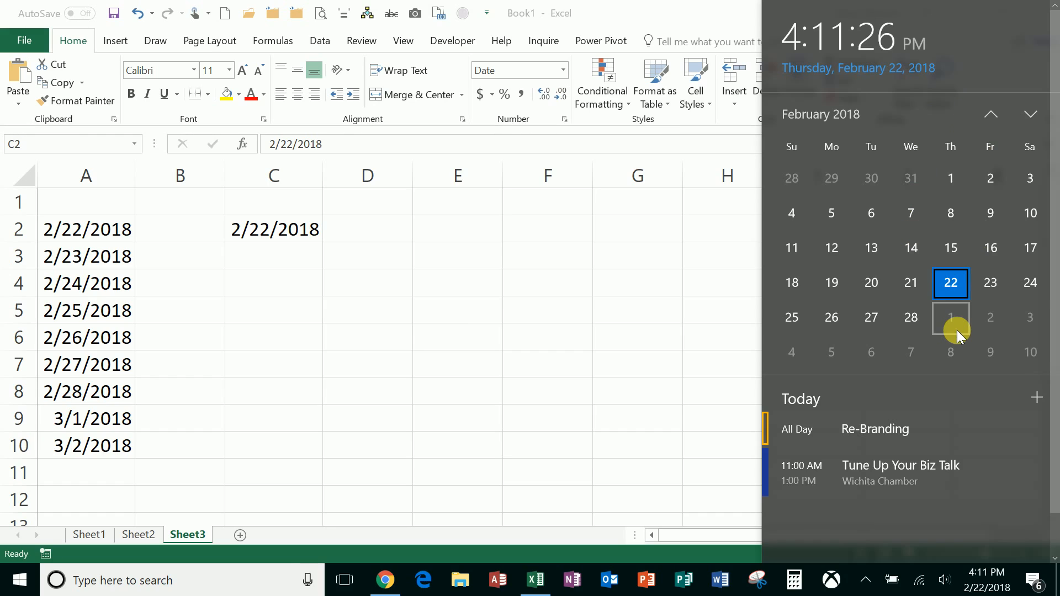
pyautogui.click(292, 258)
pyautogui.click(296, 259)
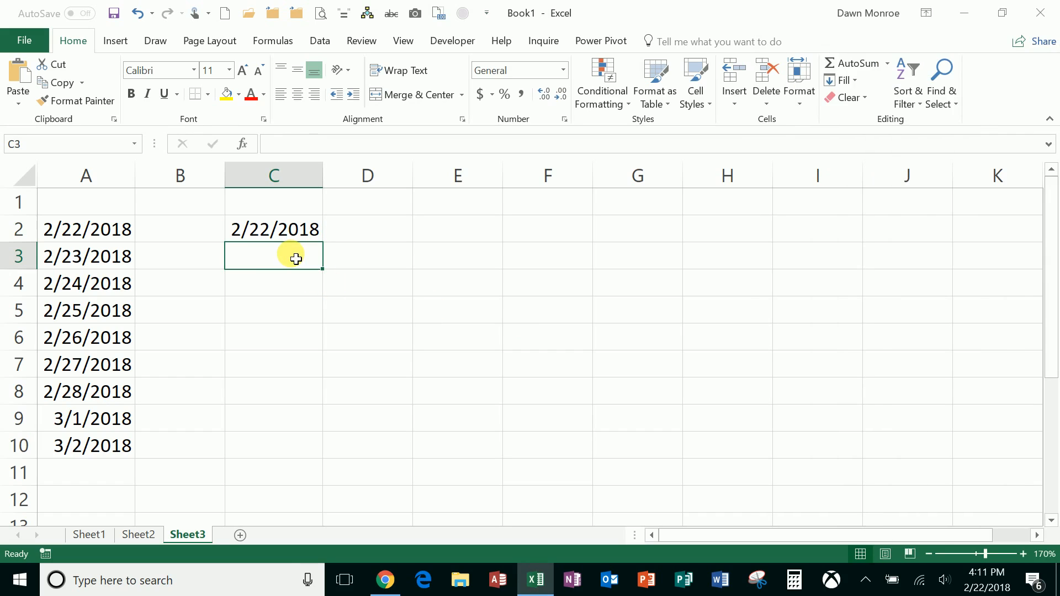
pyautogui.write('3/1/')
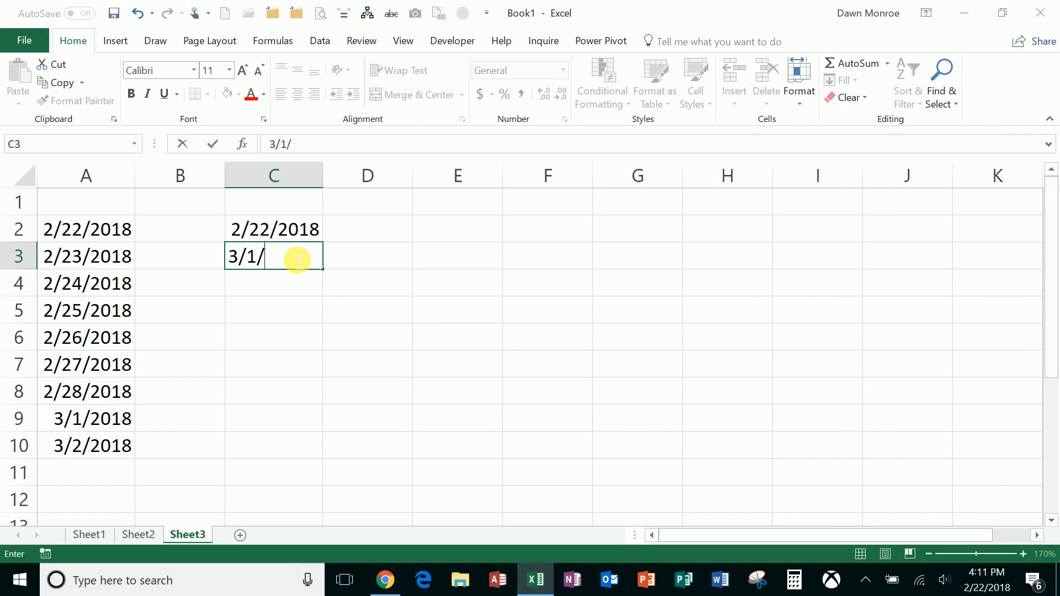
pyautogui.write('2018')
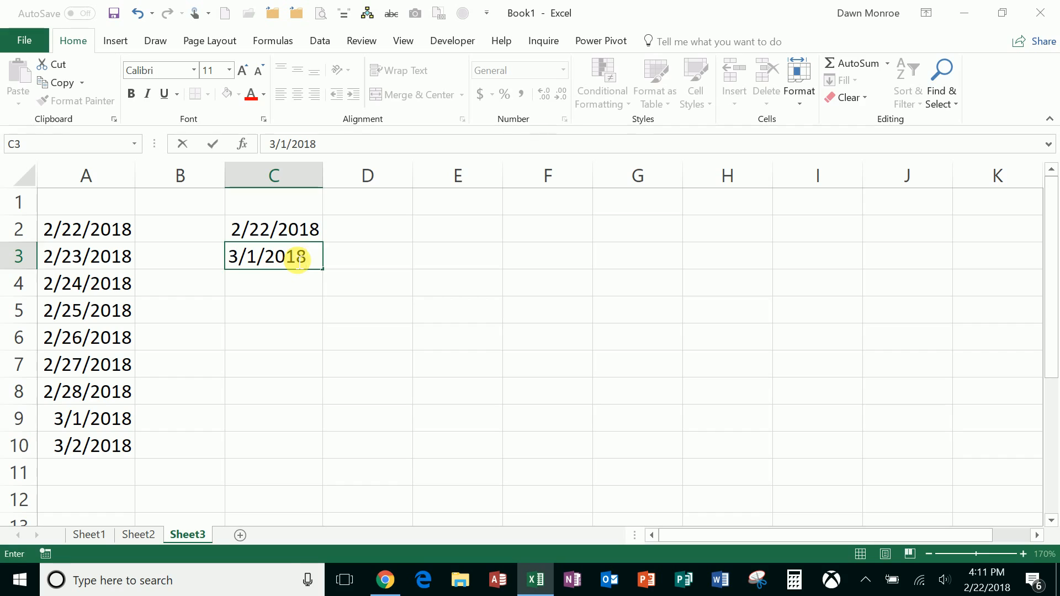
pyautogui.press('Return')
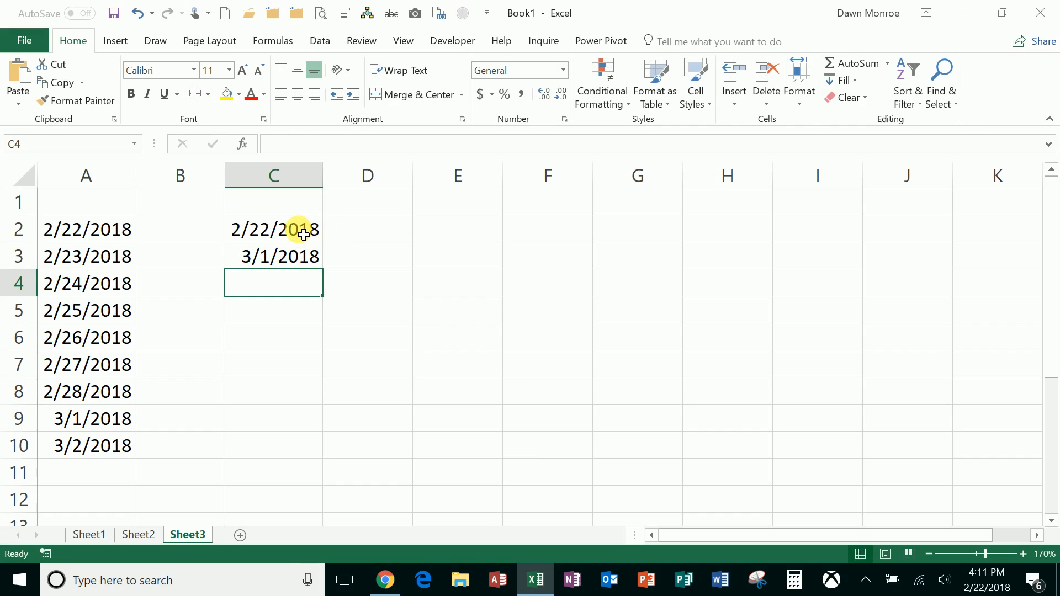
# - Extend the weekly date pattern in C2:C3 down through C10
pyautogui.moveTo(303, 235); pyautogui.dragTo(294, 253)
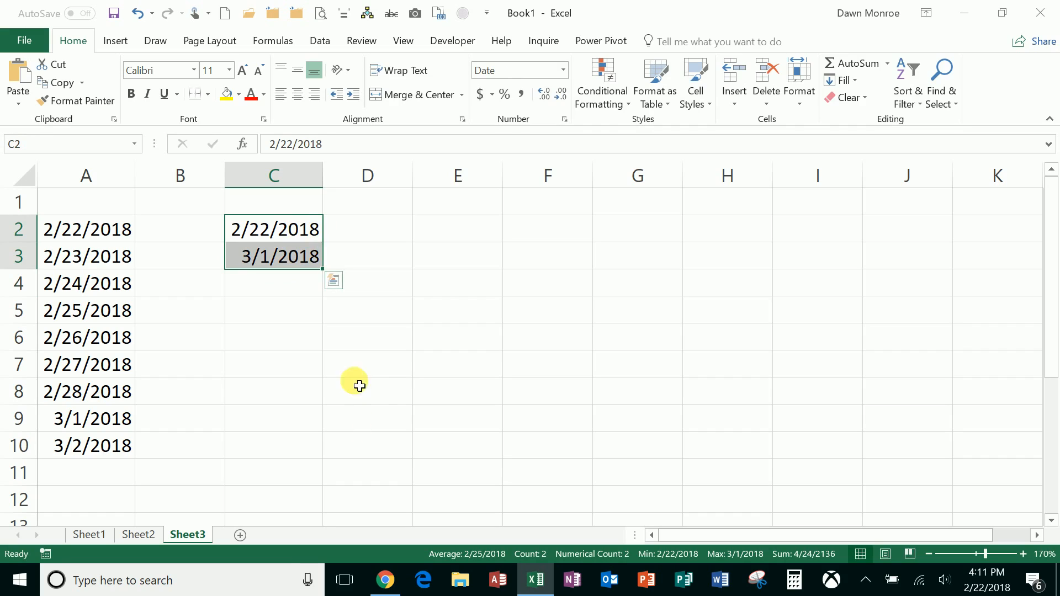
pyautogui.moveTo(330, 273); pyautogui.dragTo(330, 274)
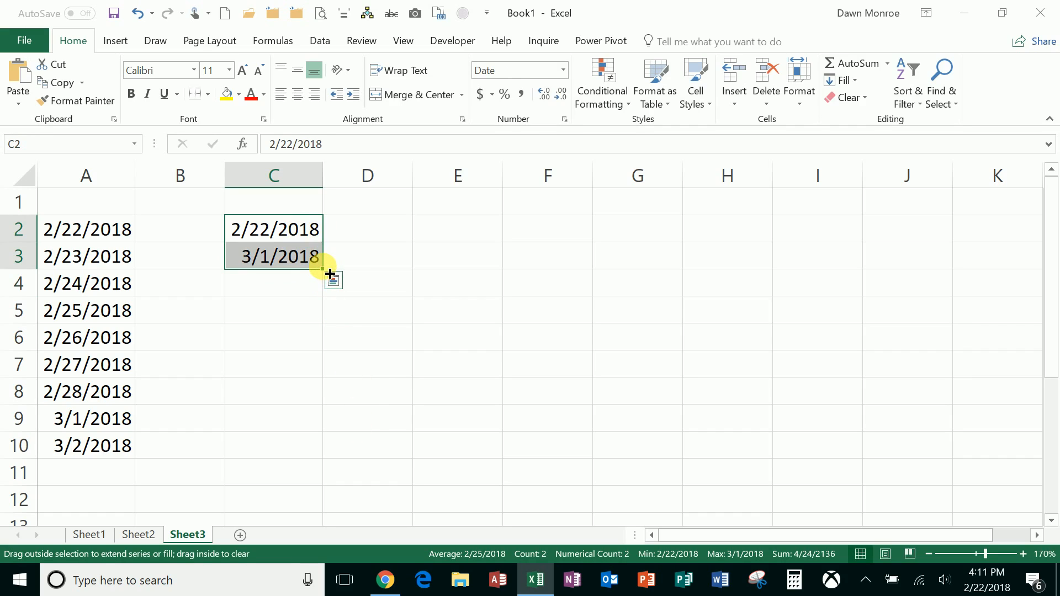
pyautogui.moveTo(330, 274); pyautogui.dragTo(301, 464)
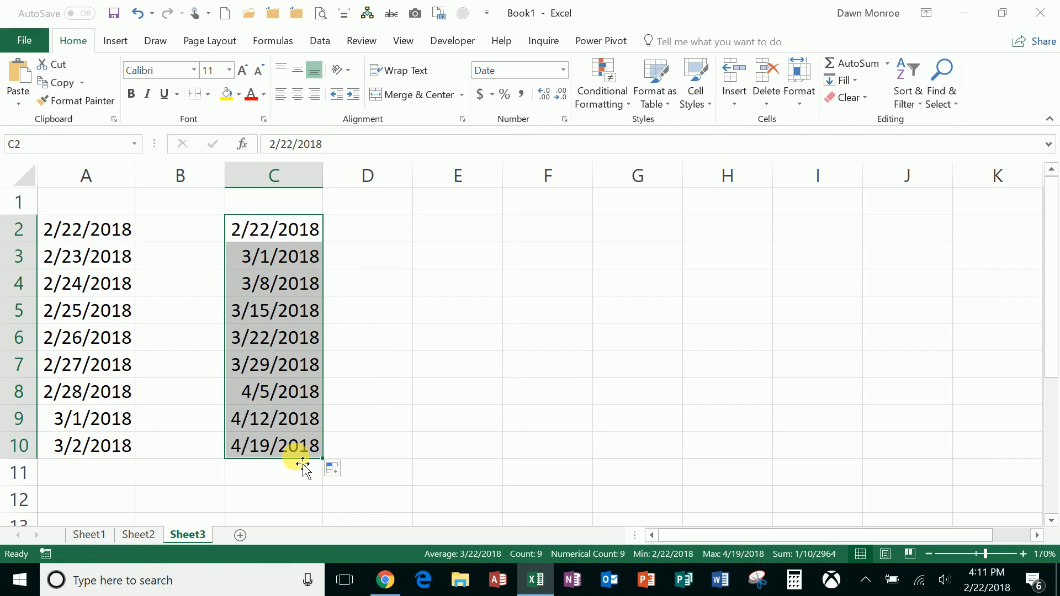